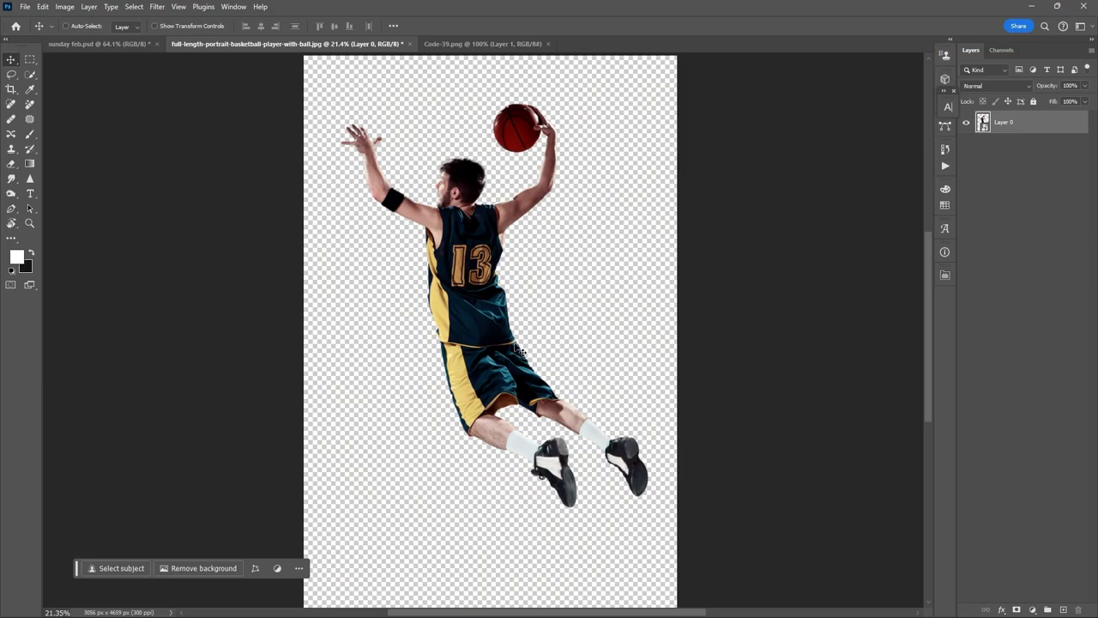
Step: Bring the basketball player cutout into sunday feb.psd and scale it to about 35.81% near the canvas centre
left_click_drag(429, 296, 562, 392)
key("ctrl+t")
left_click_drag(83, 353, 457, 337)
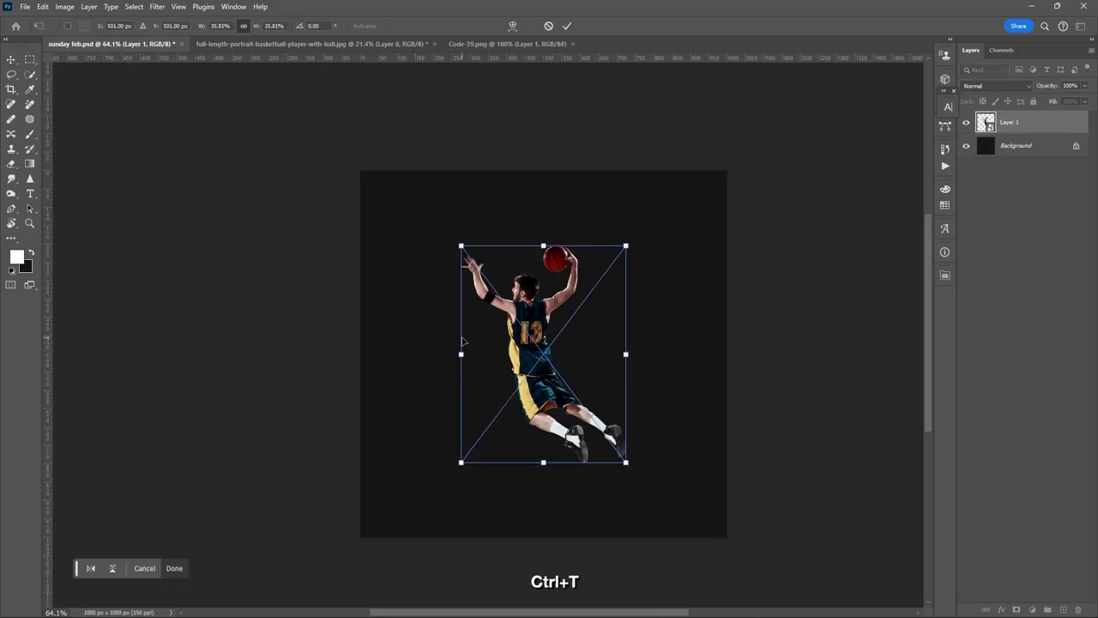
key("Return")
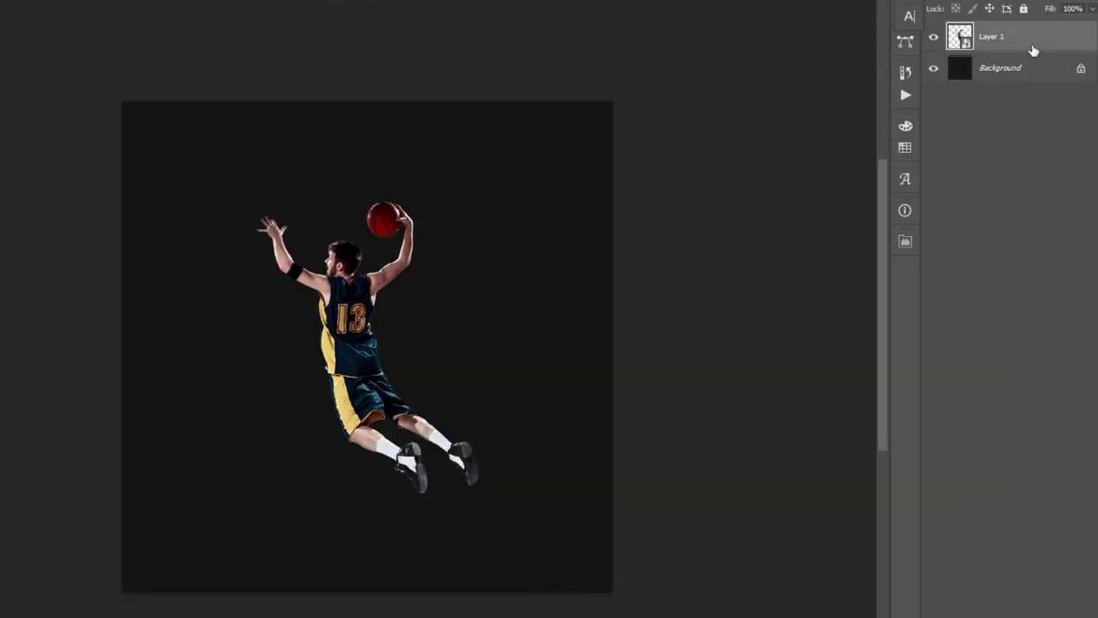
Step: Apply a default Black & White filter and a contrast-boosting Curves adjustment, with points at input 82/output 57, raised highlights and lifted blacks
key("ctrl+alt+shift+b")
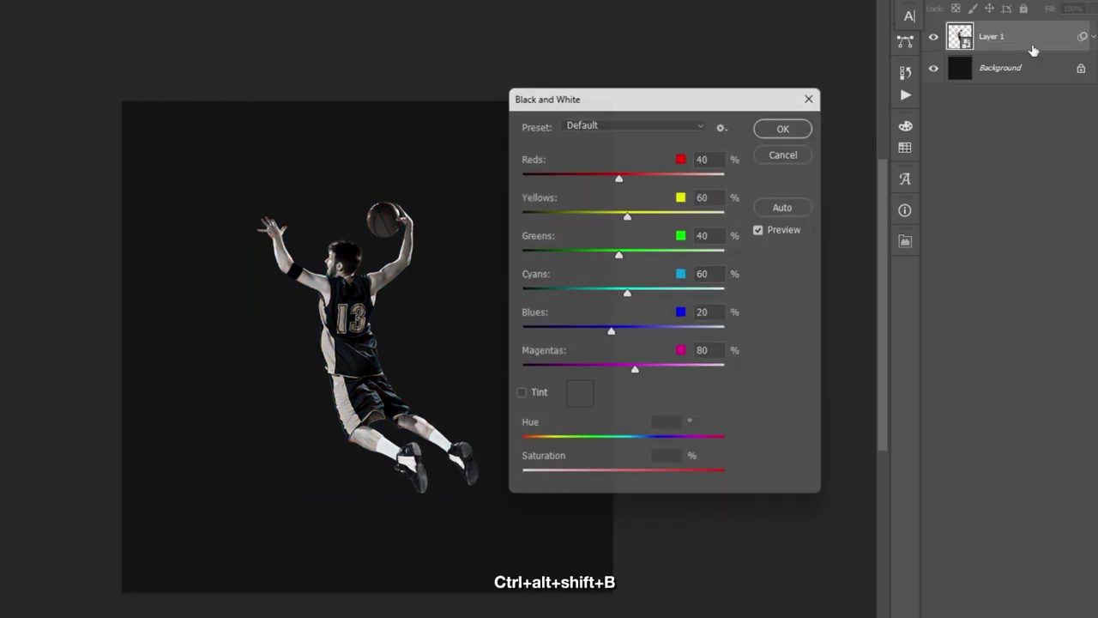
key("Return")
key("ctrl+m")
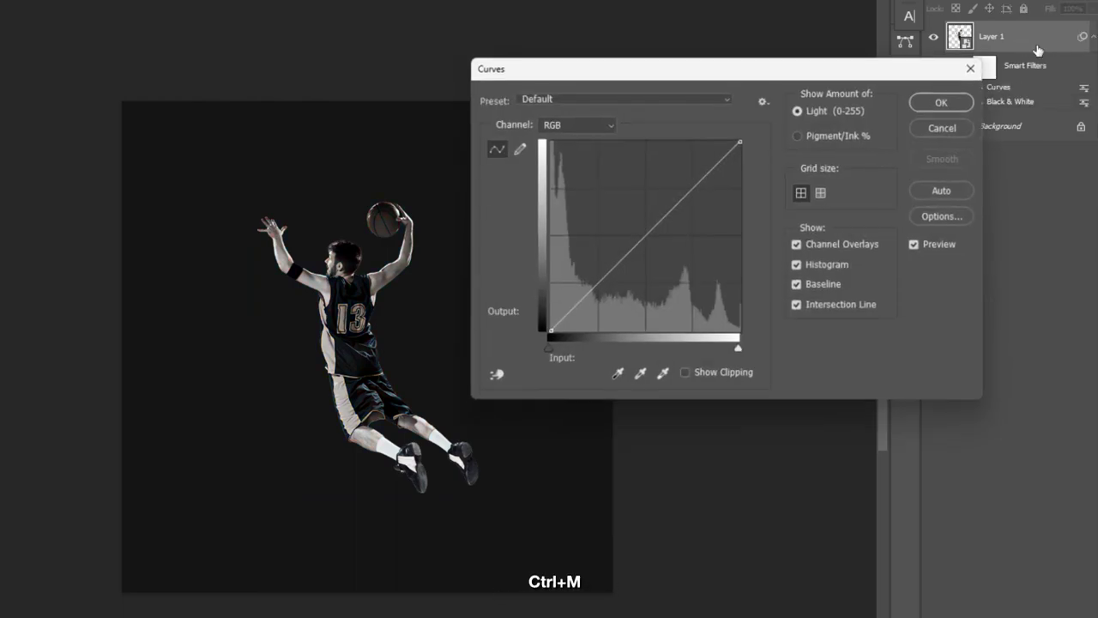
left_click_drag(603, 278, 610, 289)
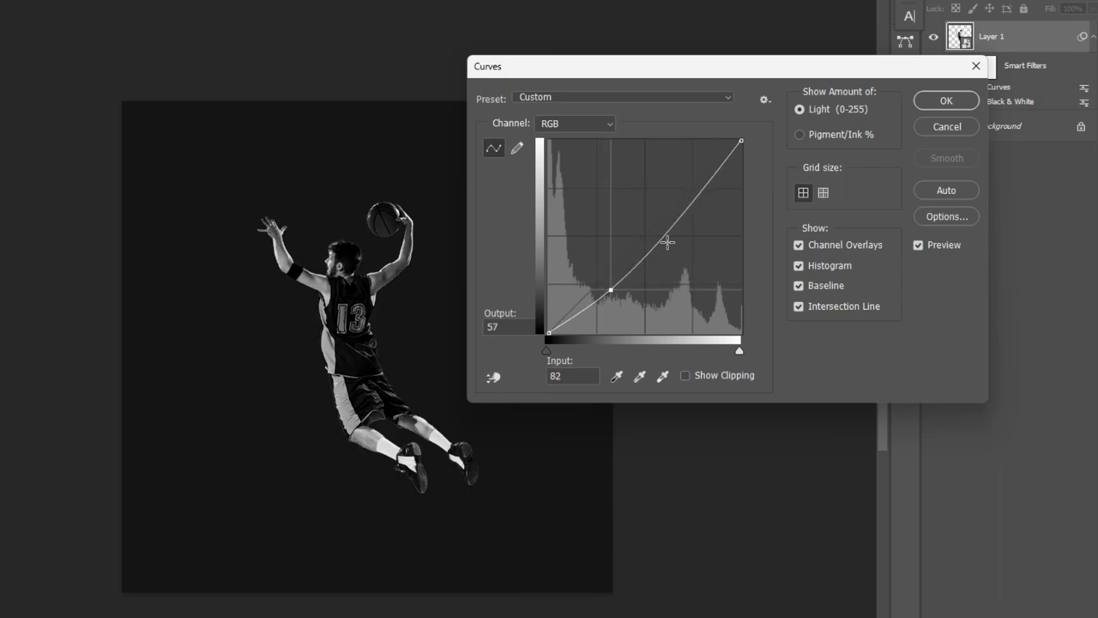
left_click_drag(669, 237, 663, 221)
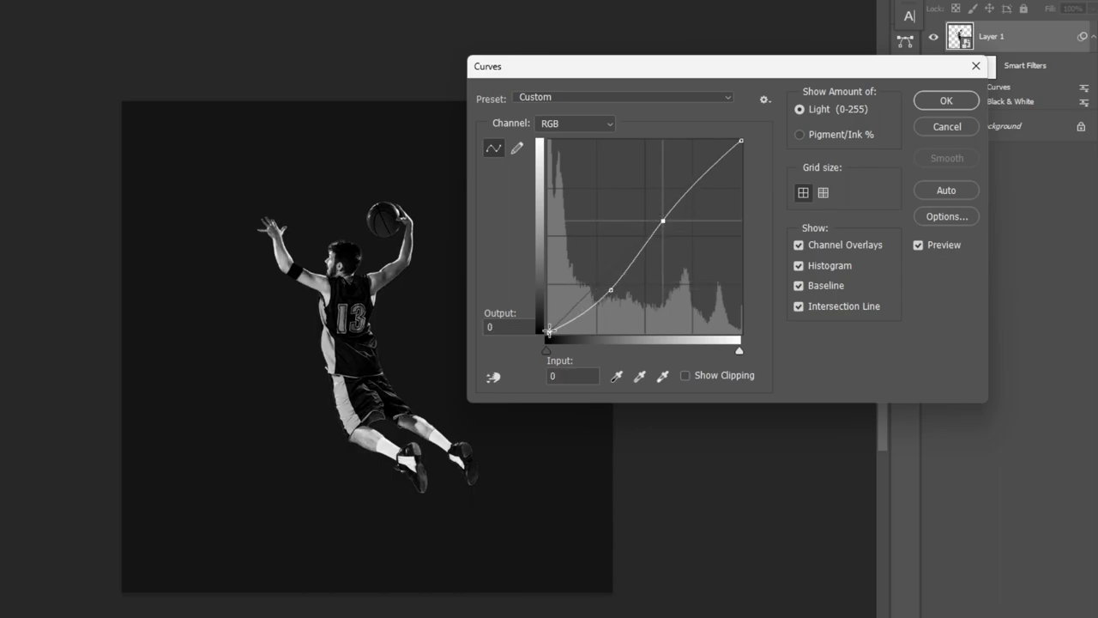
left_click_drag(548, 330, 546, 319)
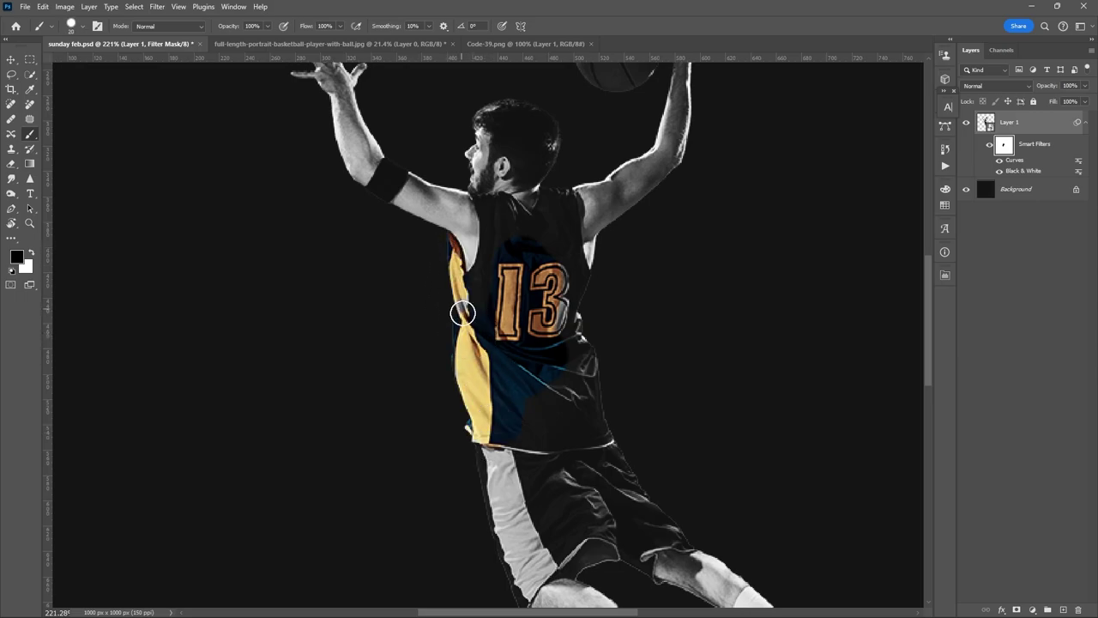
Step: Paint black on the smart filter mask over the player's jersey and shorts to restore their original colours
mouse_move(463, 313)
left_mouse_down()
mouse_move(498, 260)
mouse_move(502, 400)
mouse_move(541, 535)
mouse_move(589, 523)
left_mouse_up()
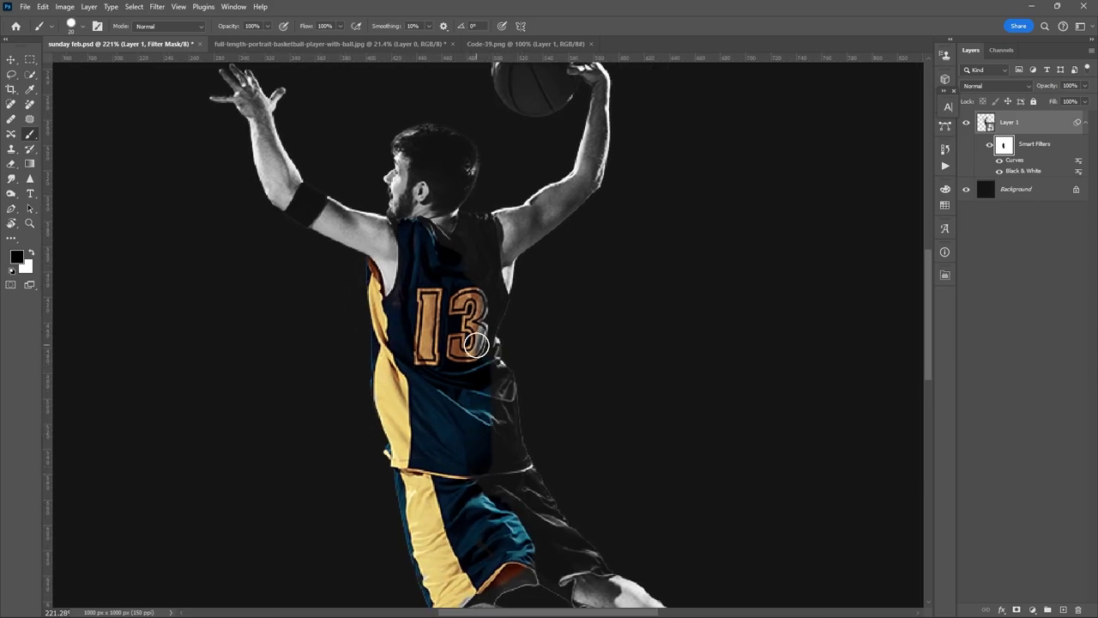
mouse_move(477, 345)
left_mouse_down()
mouse_move(467, 226)
mouse_move(485, 256)
mouse_move(478, 440)
mouse_move(507, 460)
left_mouse_up()
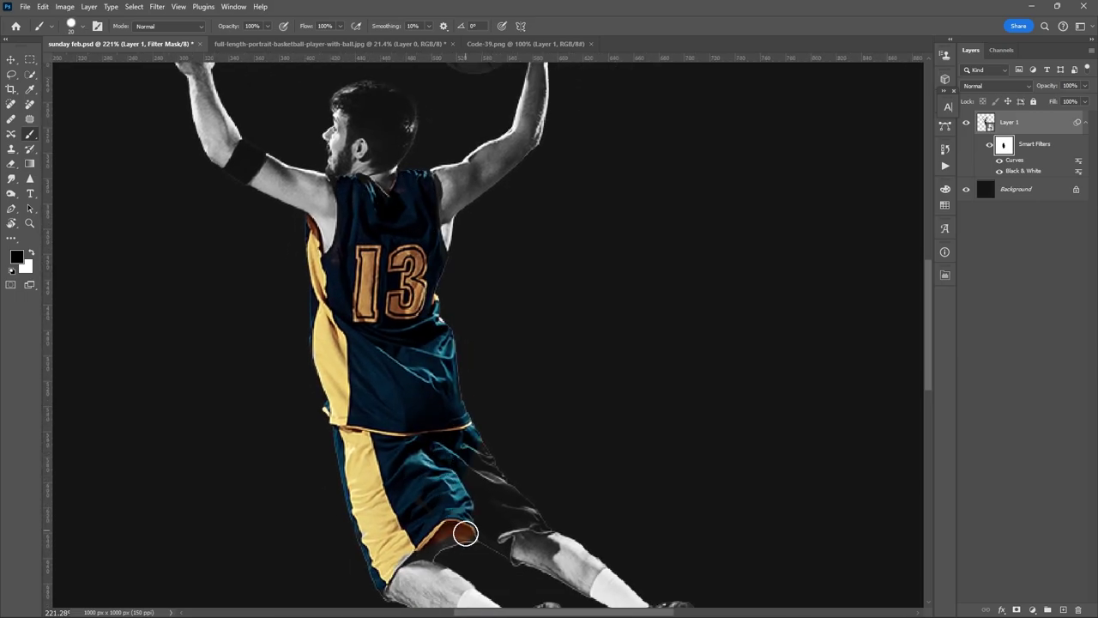
mouse_move(465, 534)
left_mouse_down()
mouse_move(494, 493)
mouse_move(493, 545)
mouse_move(508, 515)
mouse_move(493, 535)
mouse_move(503, 569)
left_mouse_up()
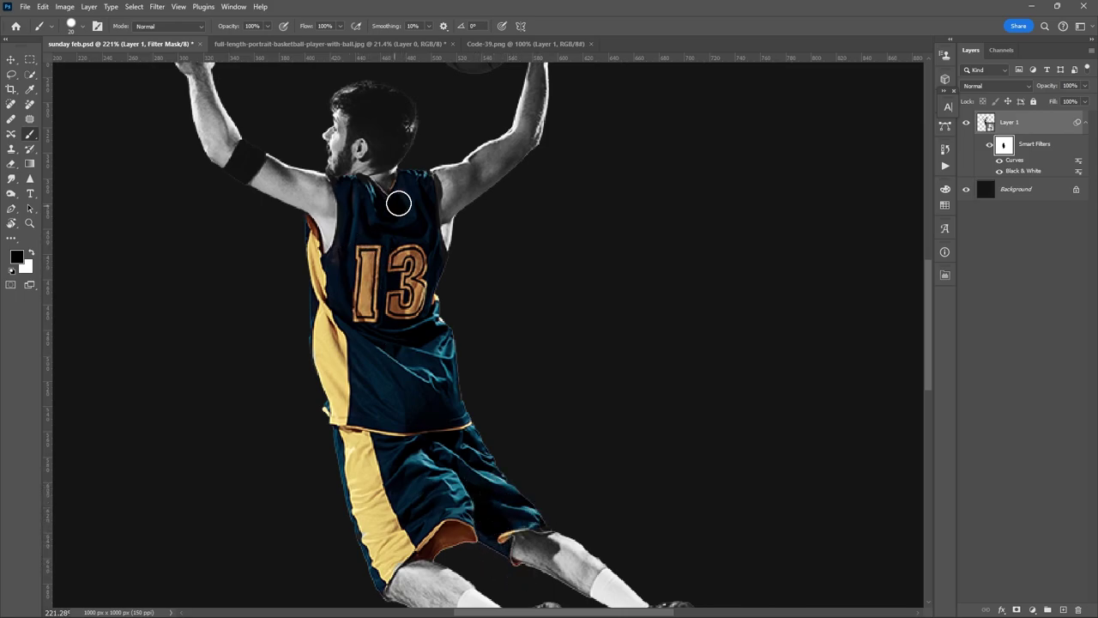
scroll(408, 214, "down", 11)
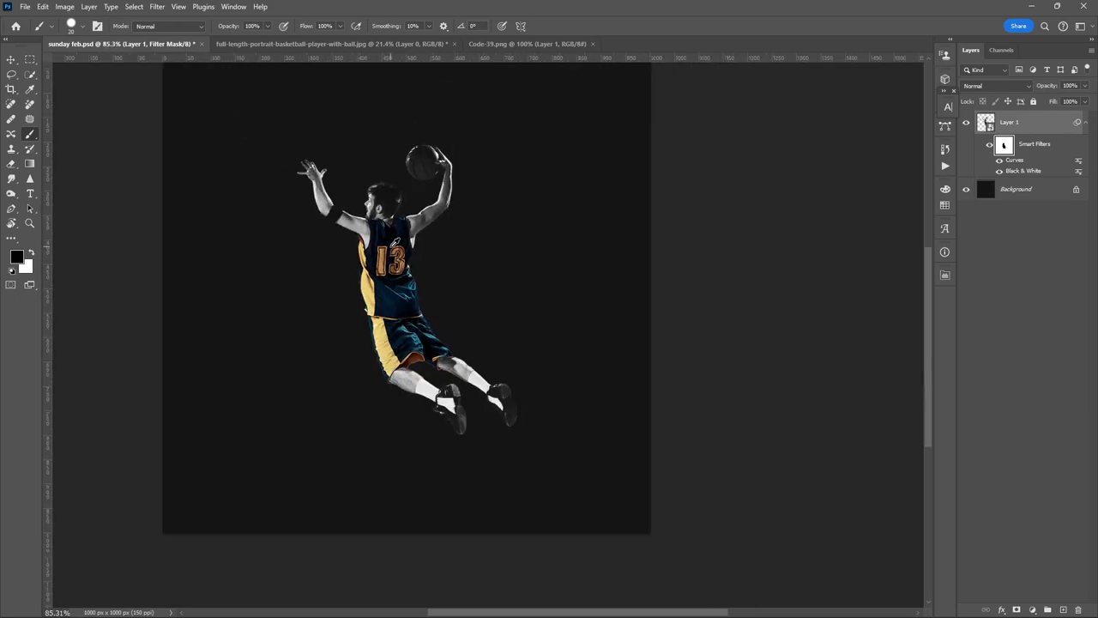
Step: Duplicate the player layer and rename the lower original as BC
key("v")
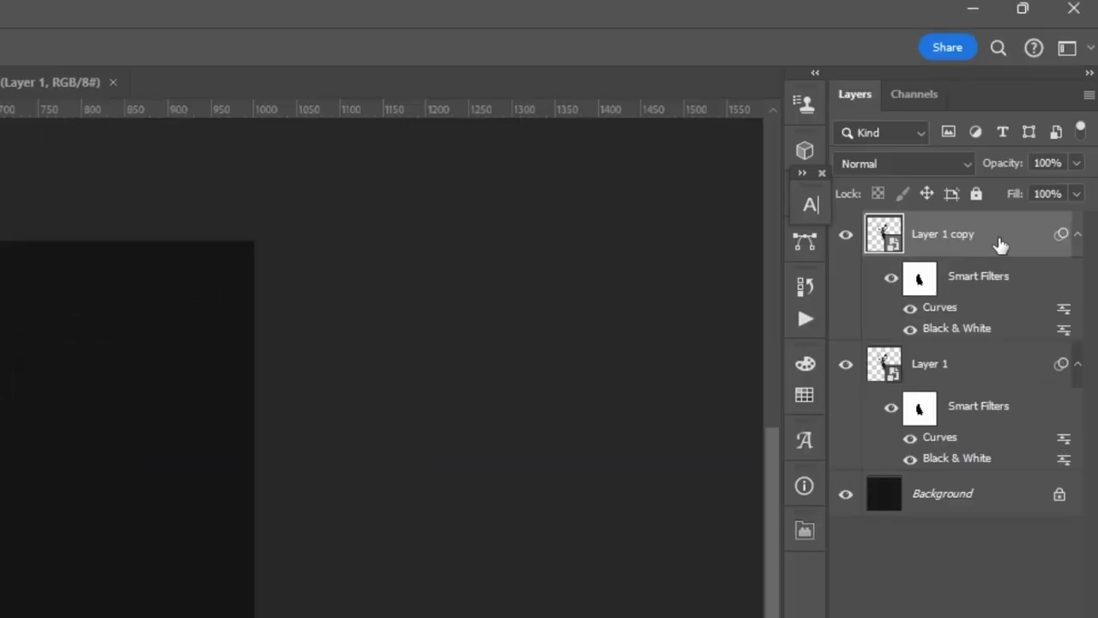
left_click(993, 369)
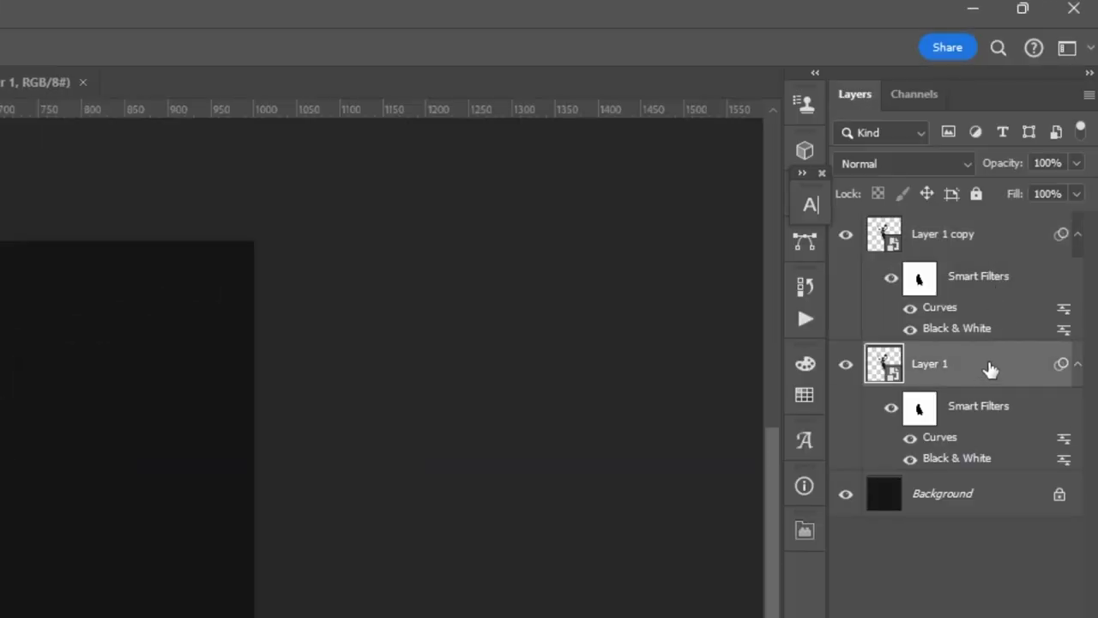
double_click(933, 366)
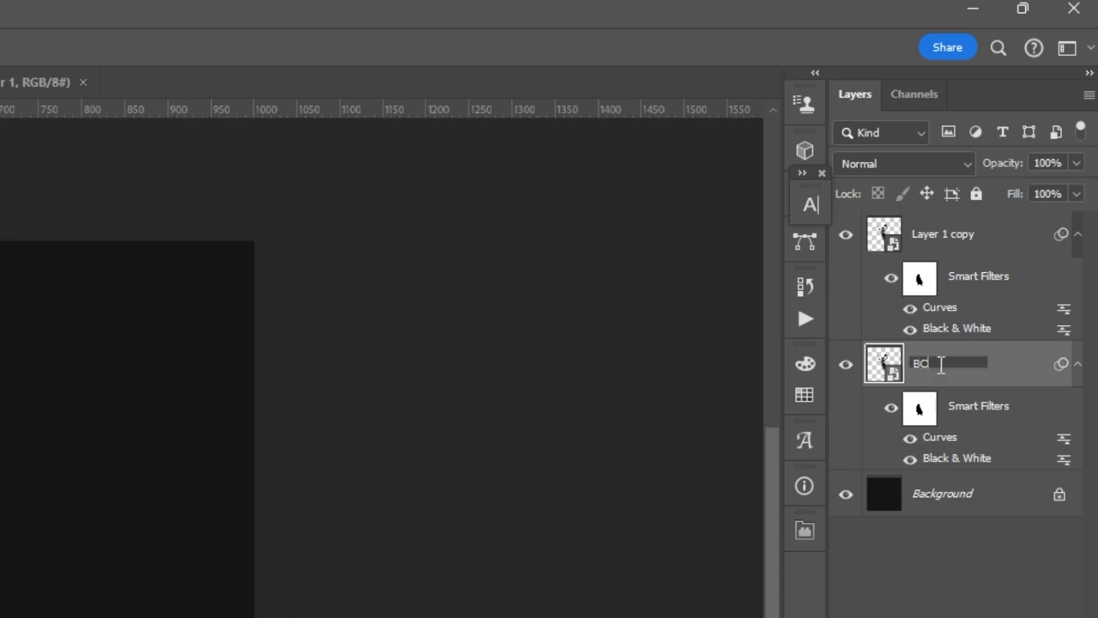
key("Return")
Step: Delete the smart filter mask from the BC layer
left_click(925, 414)
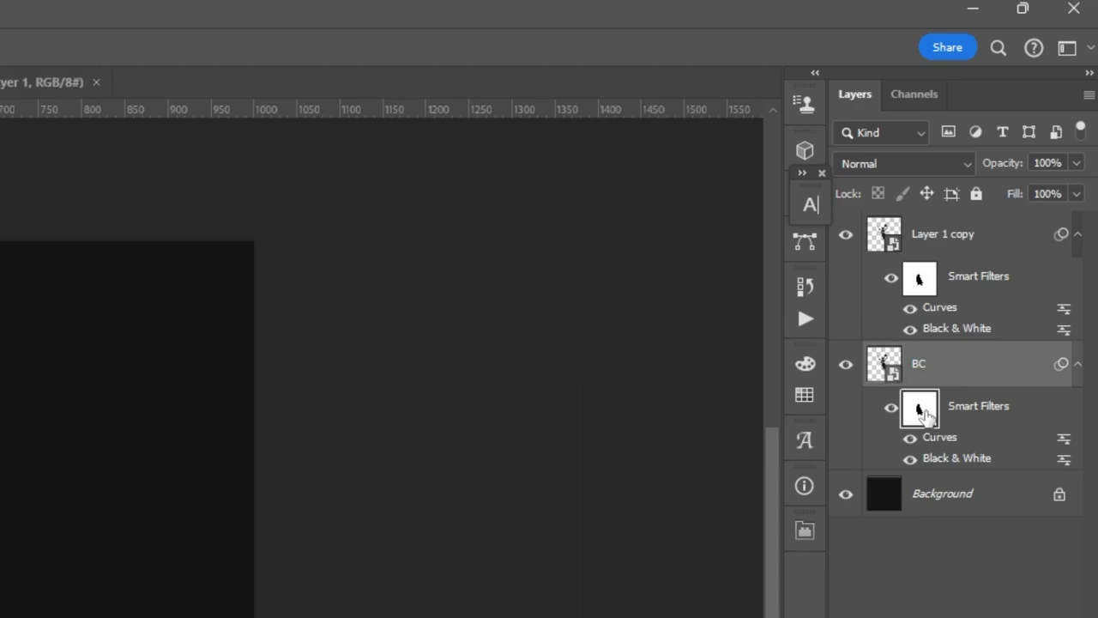
right_click(907, 427)
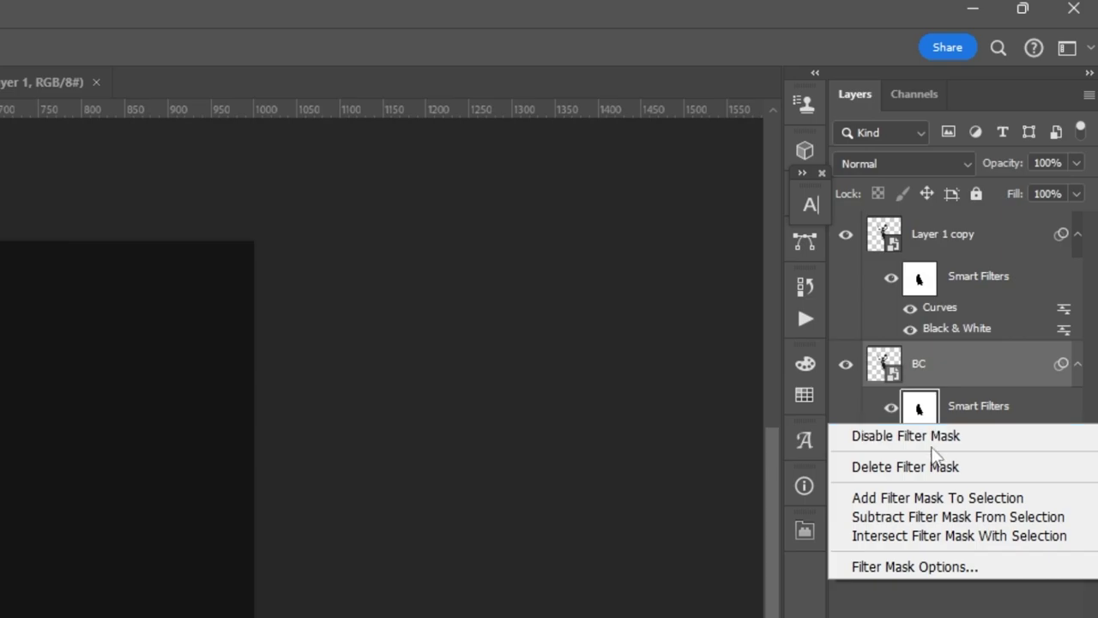
left_click(916, 469)
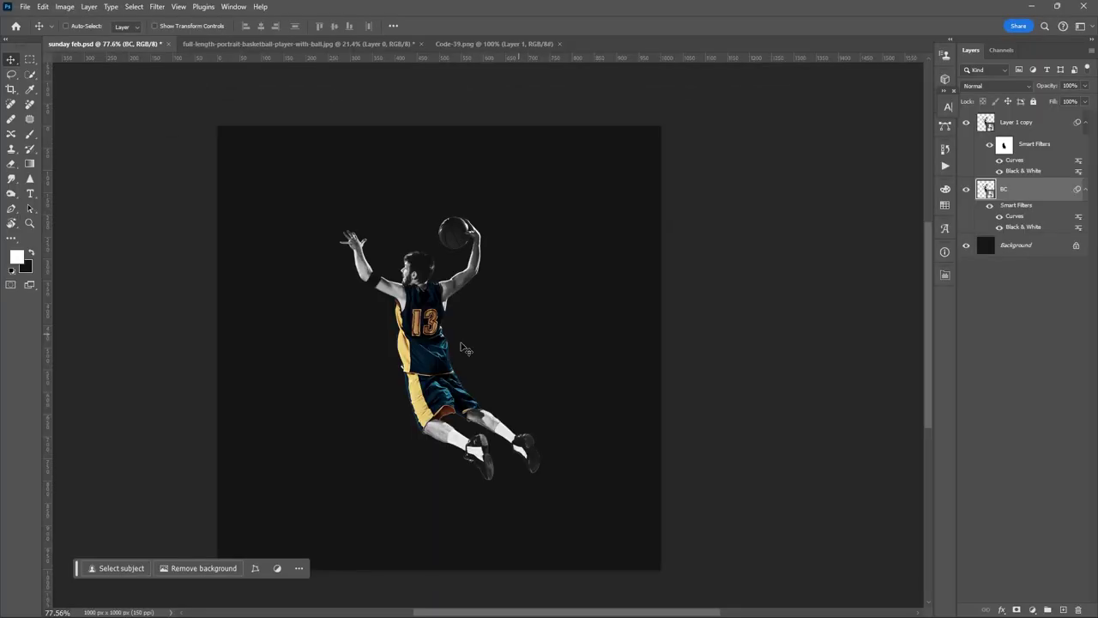
Step: Enlarge the BC player to about 191% so that it fills the canvas behind the small player
key("ctrl+t")
key("Return")
left_click_drag(542, 347, 919, 308)
left_click_drag(414, 228, 559, 462)
left_click_drag(118, 449, 110, 419)
left_click_drag(441, 340, 511, 371)
key("Return")
key("ctrl+t")
key("Return")
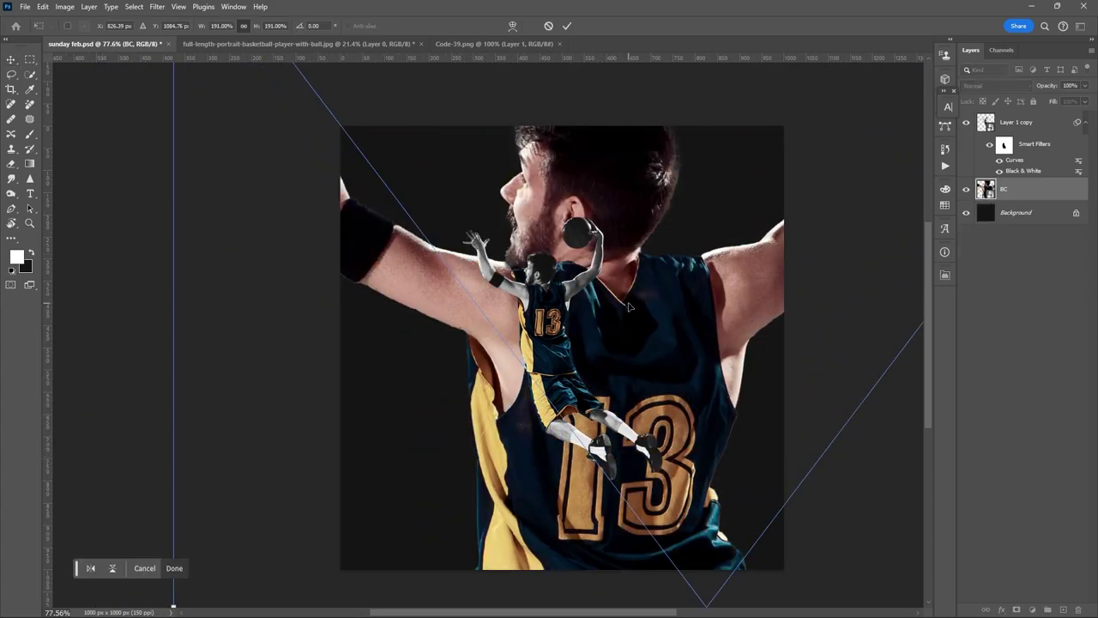
Step: Flip the enlarged BC player horizontally and reposition it with the face in the canvas's upper right
right_click(629, 305)
left_click(669, 513)
left_click_drag(741, 356, 561, 398)
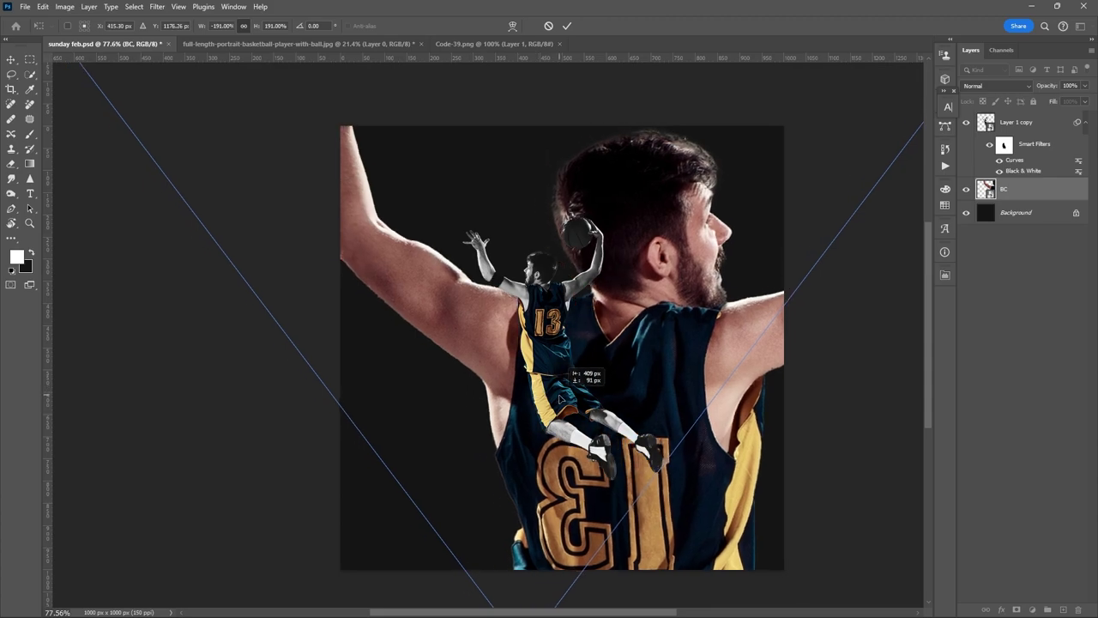
key("Return")
Step: Set the BC layer's blend mode to Color Dodge and its opacity to 47%
left_click(999, 86)
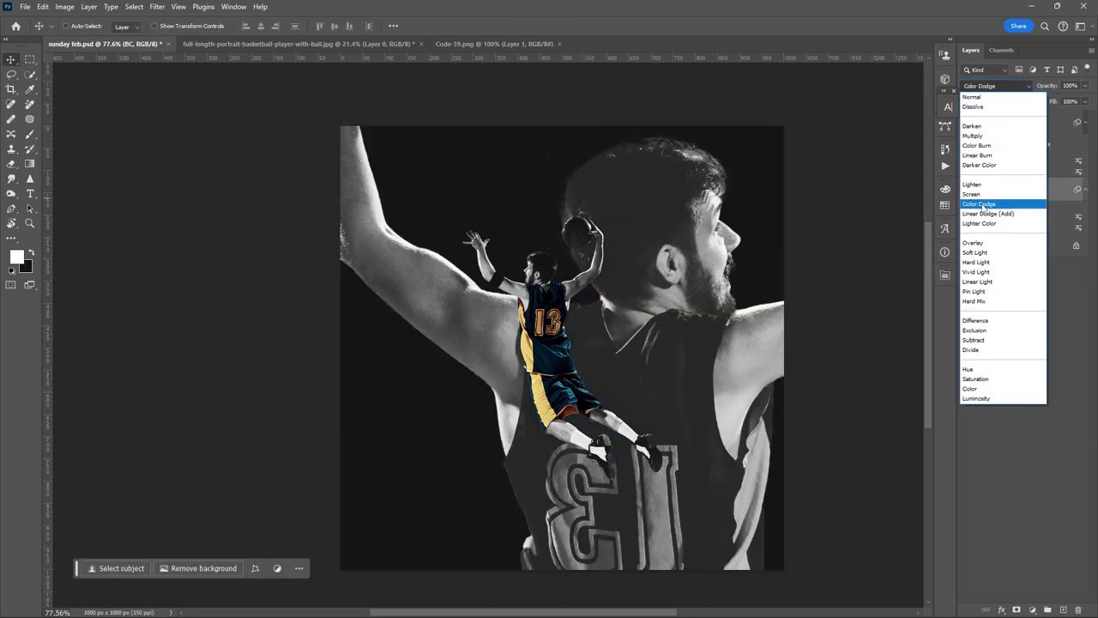
left_click(996, 207)
left_click(1085, 86)
left_click_drag(1083, 100, 1054, 101)
scroll(540, 256, "down", 1)
scroll(539, 256, "down", 2)
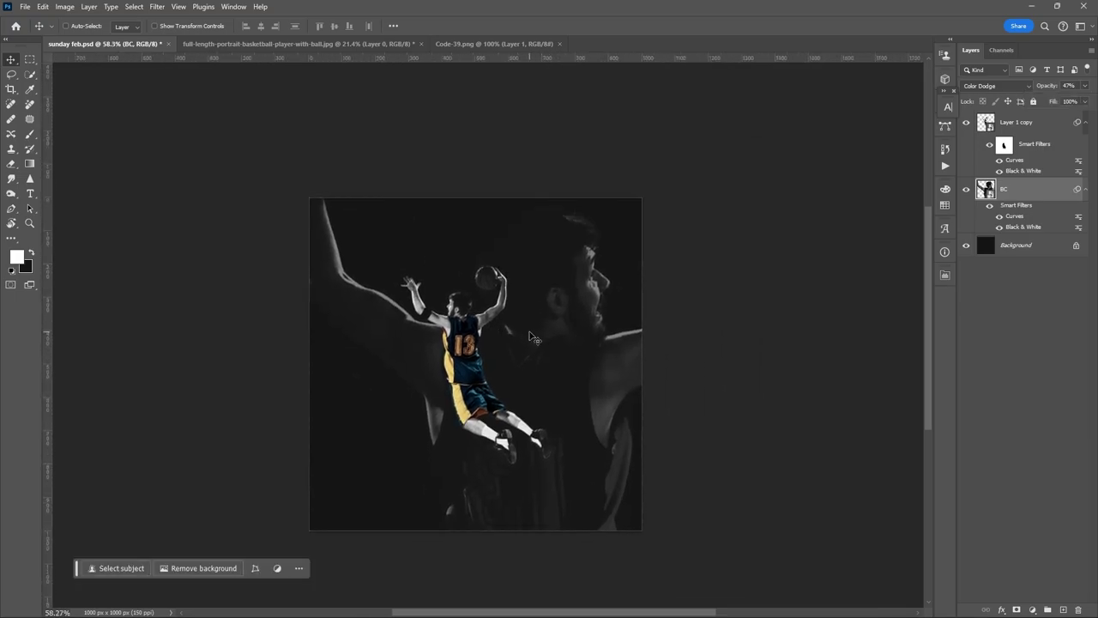
Step: Add a large text box reading 6000 behind the small player and above the BC layer
key("t")
scroll(529, 336, "up", 3)
left_click_drag(281, 254, 638, 481)
type("6000")
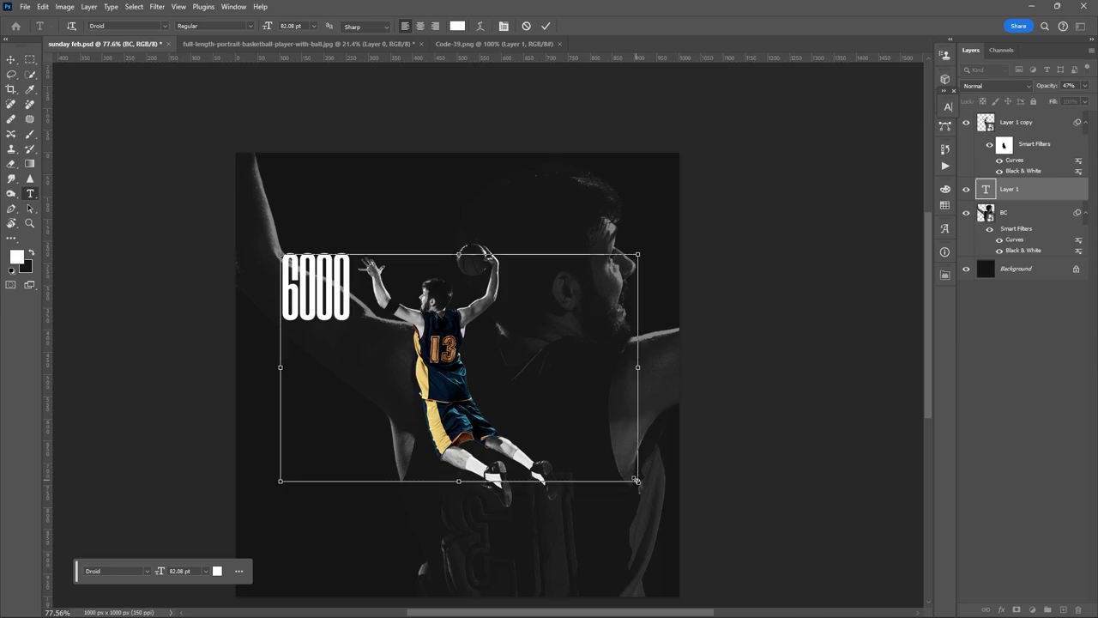
Step: Centre-align the 6000 text, set it to 282 pt and scale it up slightly to about 300.95 pt
key("ctrl+a")
left_click_drag(268, 26, 381, 36)
left_click(421, 26)
left_click(546, 26)
key("v")
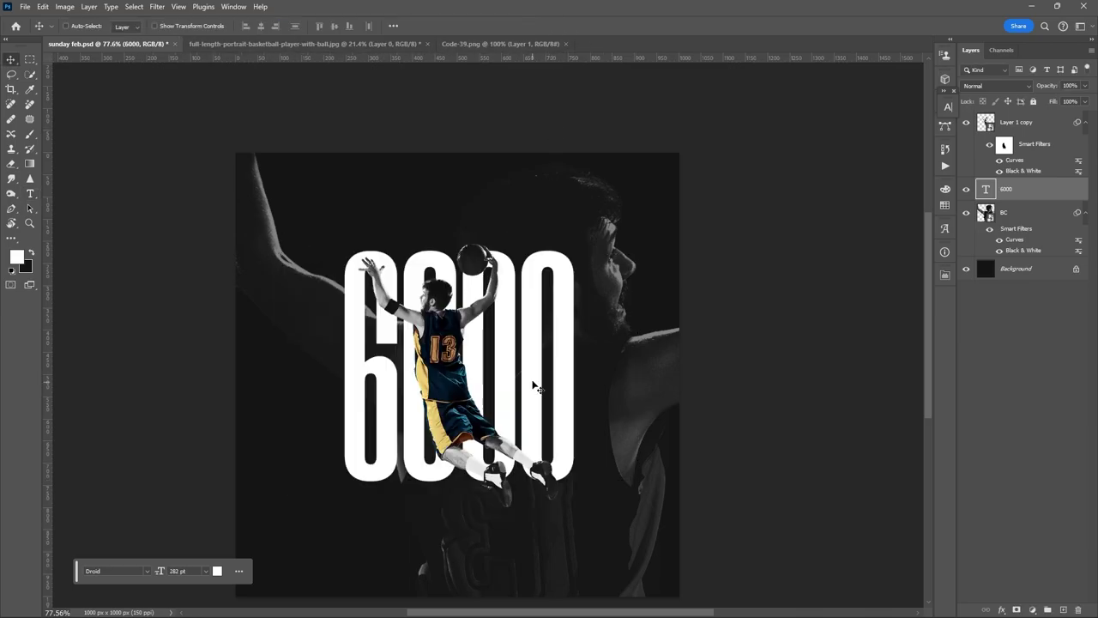
key("ctrl+t")
left_click_drag(639, 387, 654, 387)
key("Return")
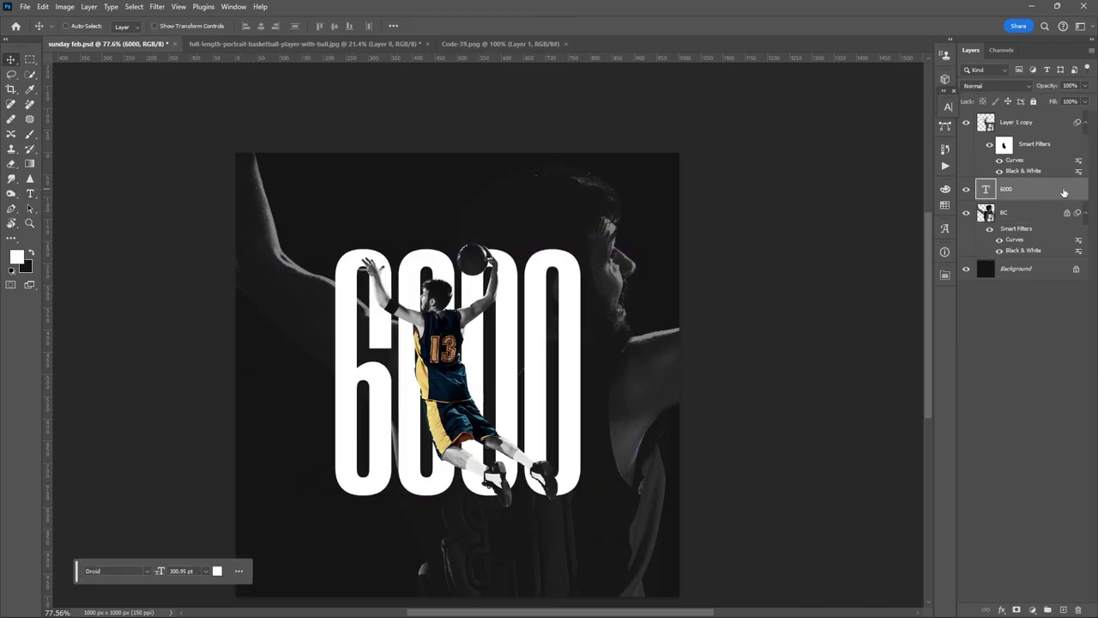
Step: Add a Gradient Overlay to the 6000 text and open its gradient presets
double_click(1072, 193)
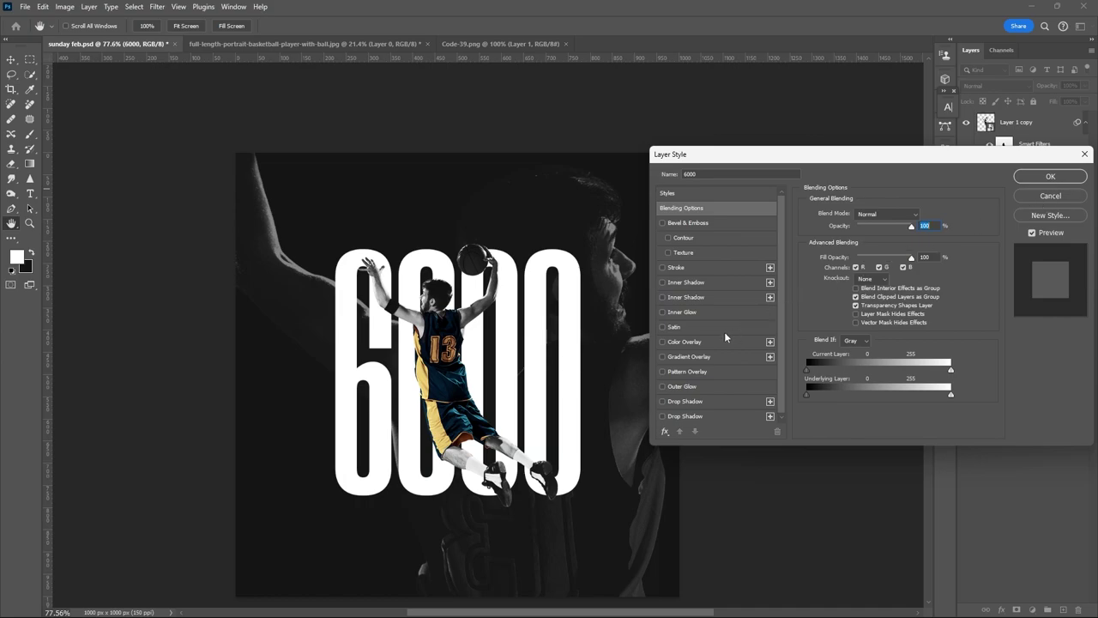
left_click(688, 356)
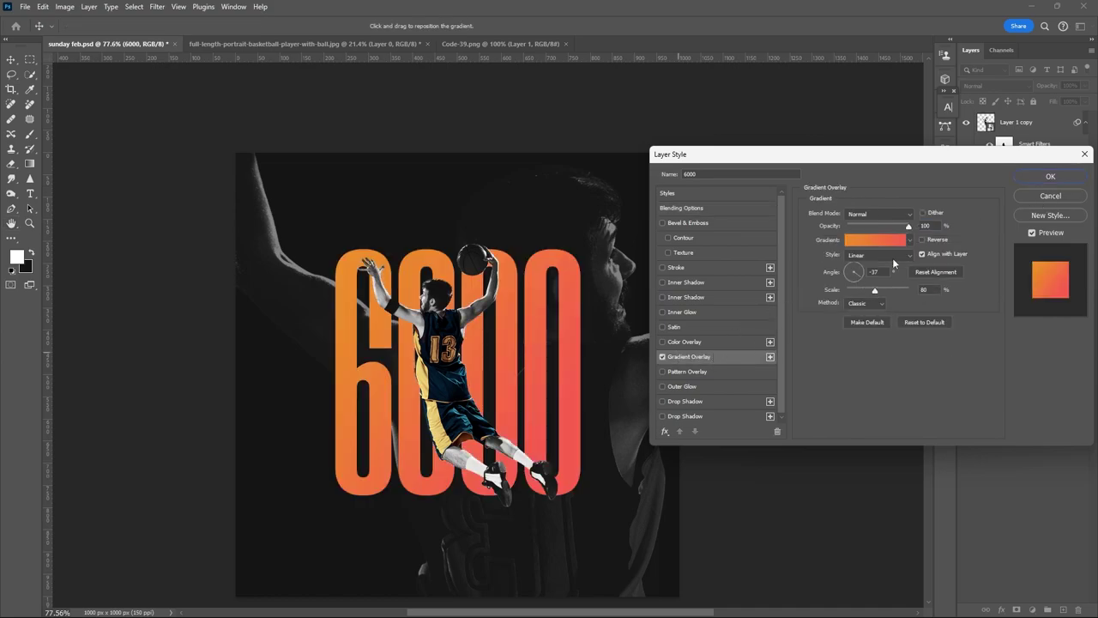
left_click(910, 240)
scroll(867, 276, "down", 5)
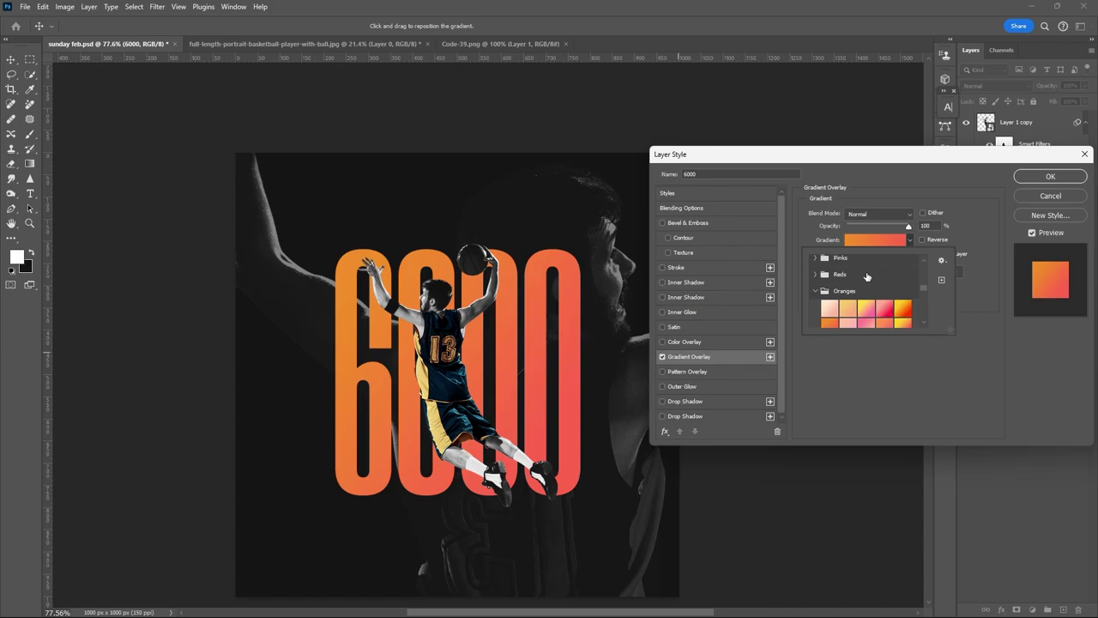
Step: Try several preset gradients from the Oranges group on the 6000 text
scroll(867, 276, "down", 2)
left_click(865, 278)
scroll(864, 283, "down", 8)
left_click(854, 307)
scroll(857, 301, "down", 5)
left_click(863, 291)
scroll(867, 292, "up", 12)
left_click(868, 293)
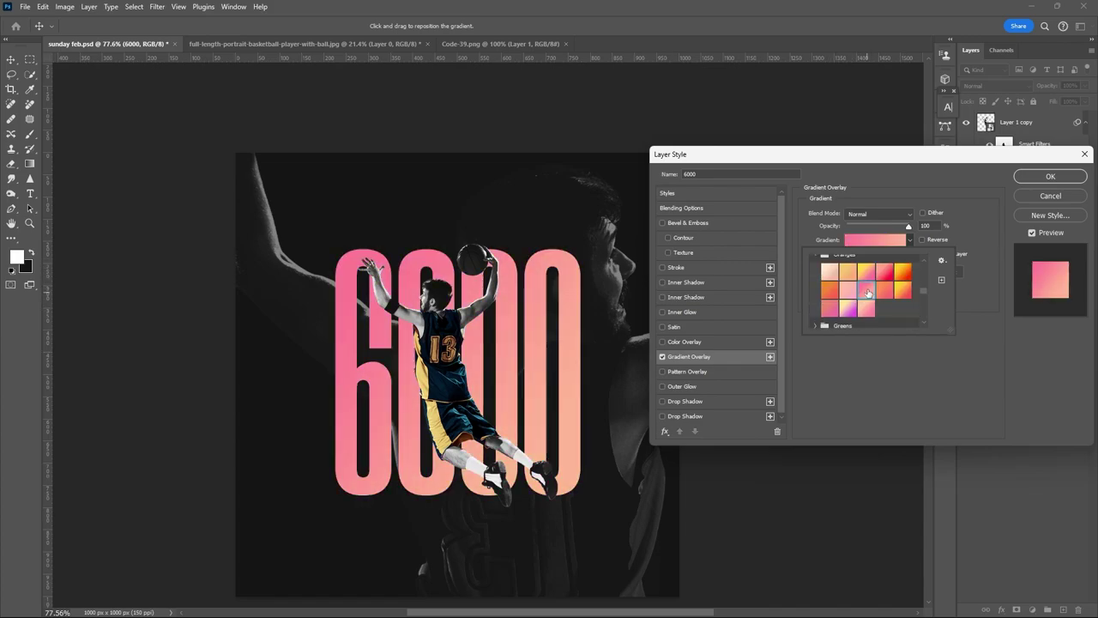
left_click(884, 292)
left_click(904, 292)
left_click(830, 307)
left_click(846, 293)
left_click(866, 308)
Step: Try red, pink, purple and peach preset gradients on the 6000 text
scroll(849, 296, "up", 1)
left_click(816, 284)
left_click(900, 299)
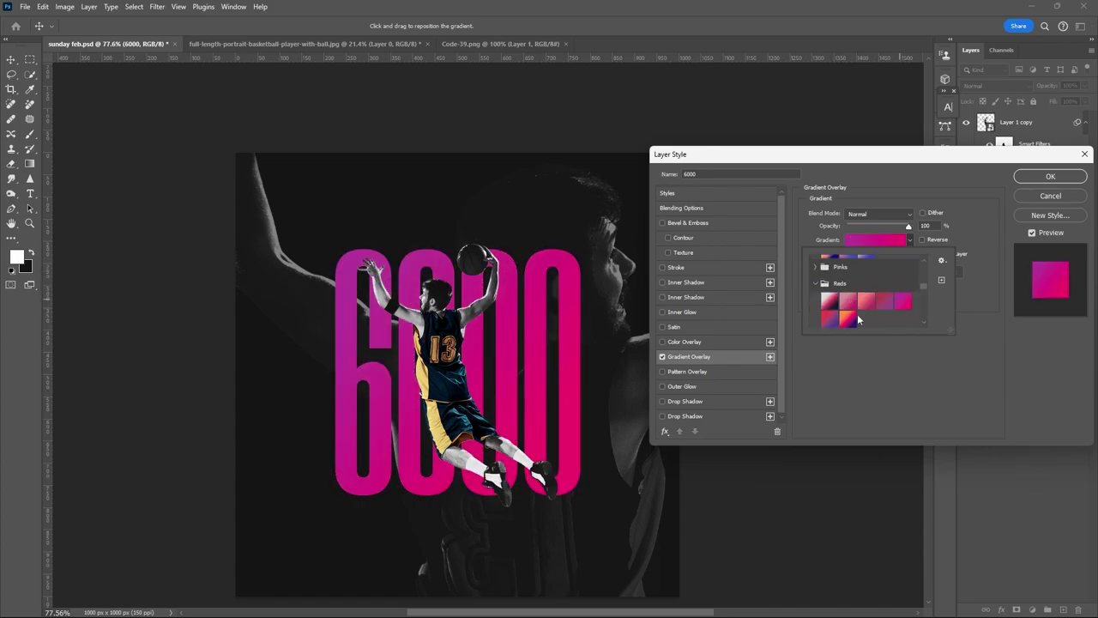
left_click(850, 319)
left_click(816, 267)
left_click(830, 284)
left_click(901, 285)
left_click(900, 303)
left_click(830, 286)
left_click(901, 285)
scroll(886, 284, "up", 1)
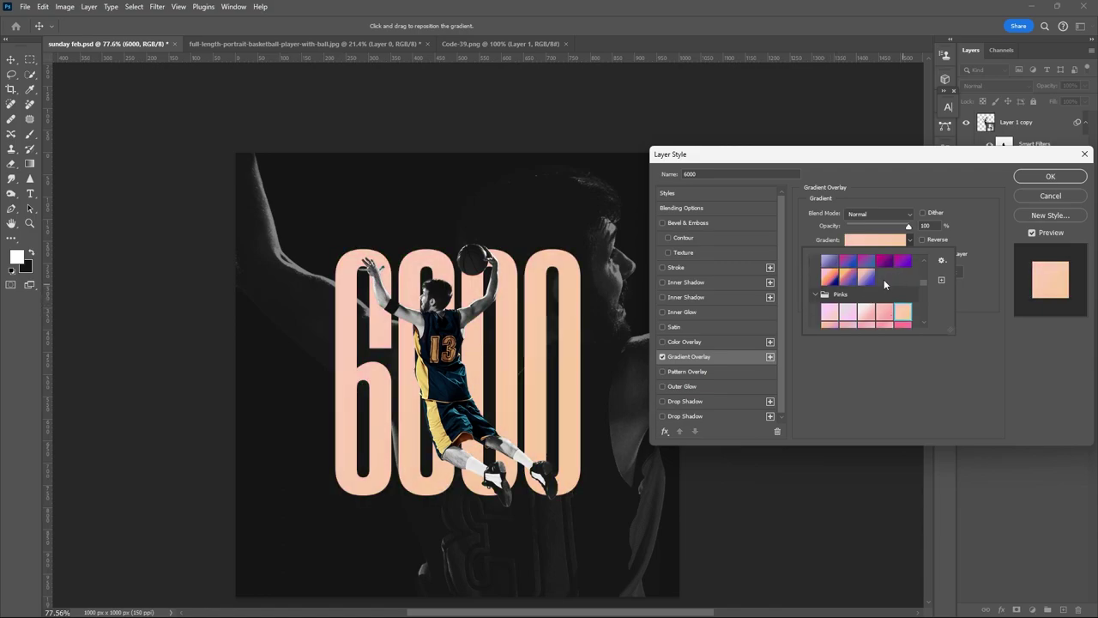
scroll(885, 280, "up", 3)
left_click(895, 297)
left_click(829, 296)
left_click(846, 298)
scroll(848, 298, "down", 9)
left_click(854, 301)
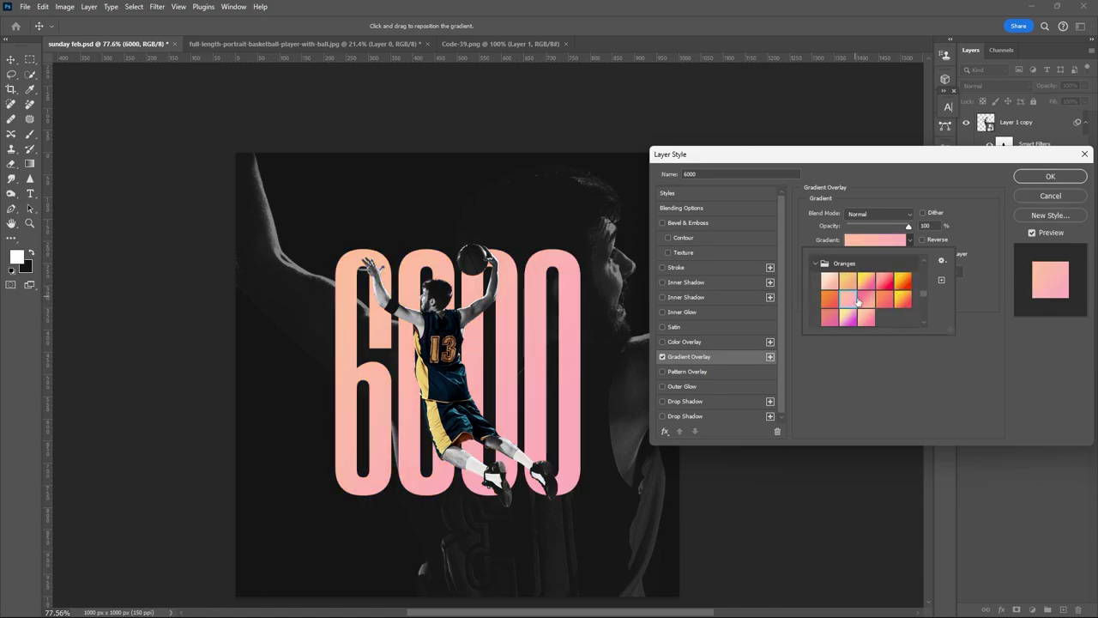
Step: Apply the yellow-to-red gradient from the Oranges presets to the 6000 text and accept the layer style
scroll(858, 296, "down", 1)
left_click(868, 273)
left_click(905, 273)
scroll(895, 300, "up", 1)
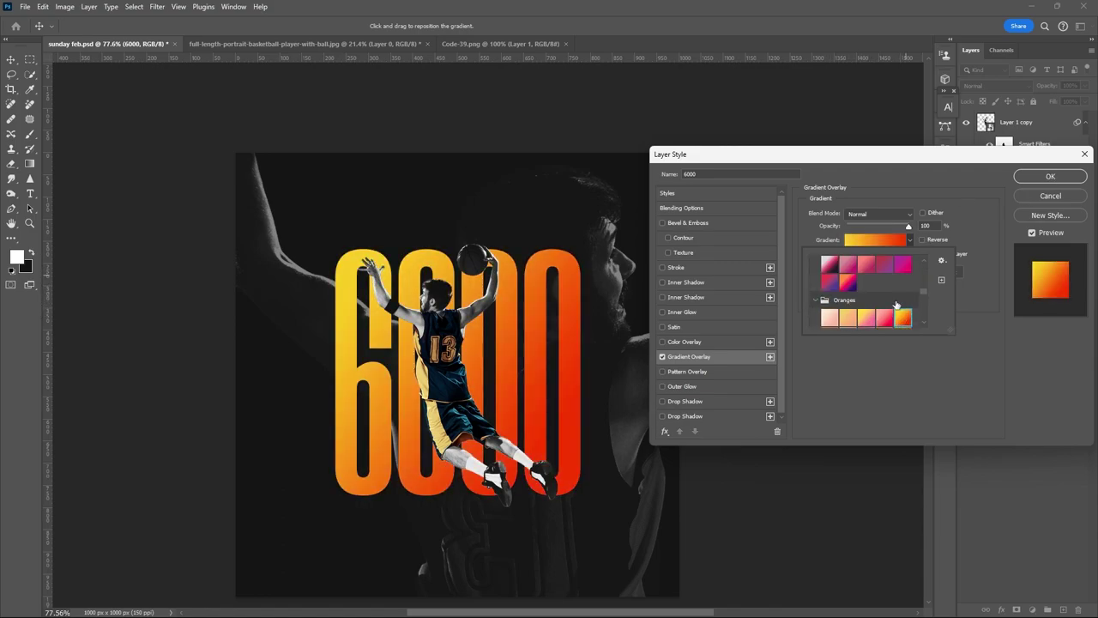
left_click(1049, 177)
Step: Add a text box reading POINTS near the canvas's lower edge, beneath the 6000 text
key("t")
left_click_drag(358, 525, 623, 576)
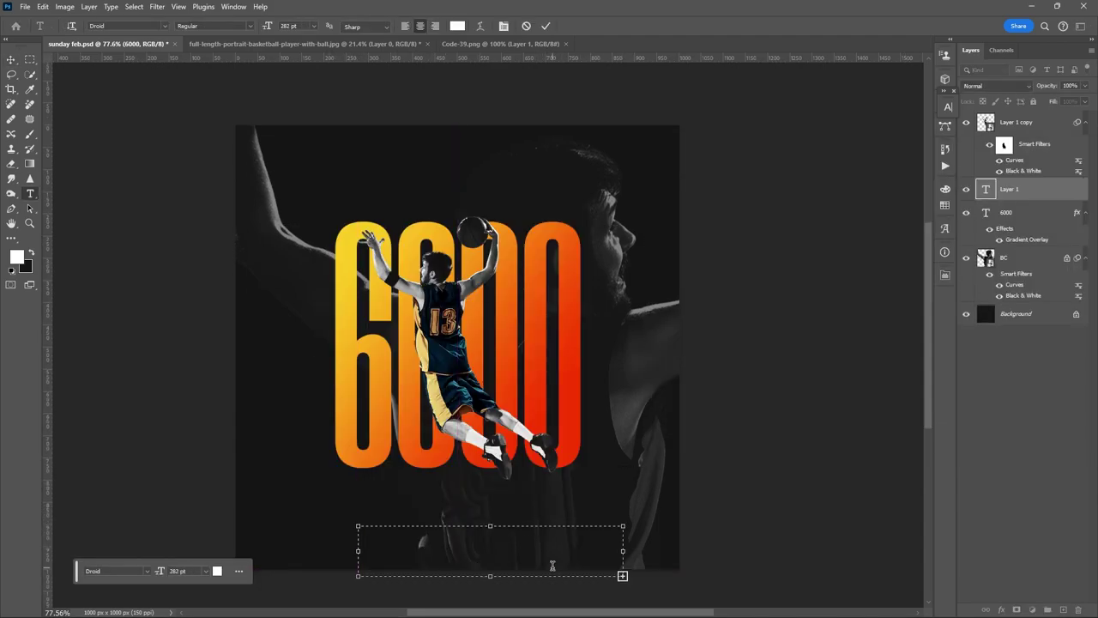
left_click(945, 230)
left_click(947, 108)
type("POINTS")
Step: Format the POINTS text in the Inter font with the ExtraBold style
key("ctrl+a")
left_click(880, 124)
left_click(875, 201)
left_click(928, 124)
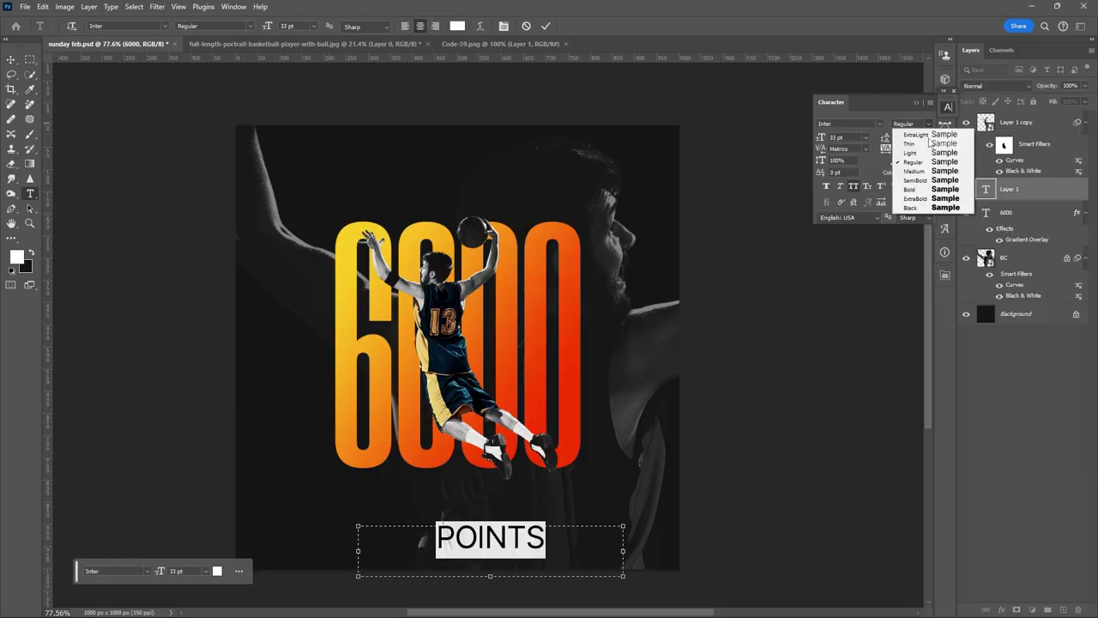
left_click(927, 198)
Step: Set the POINTS text to 23 pt, widen its tracking and move it directly under 6000
left_click(846, 138)
left_click(908, 149)
scroll(909, 149, "up", 10)
left_click_drag(510, 526, 498, 482)
Step: Set the POINTS text's style to Black and its tracking to 1365 so it spans the width of 6000
double_click(986, 189)
left_click(929, 124)
left_click(922, 207)
left_click(909, 148)
scroll(909, 149, "up", 5)
key("ctrl+Return")
key("v")
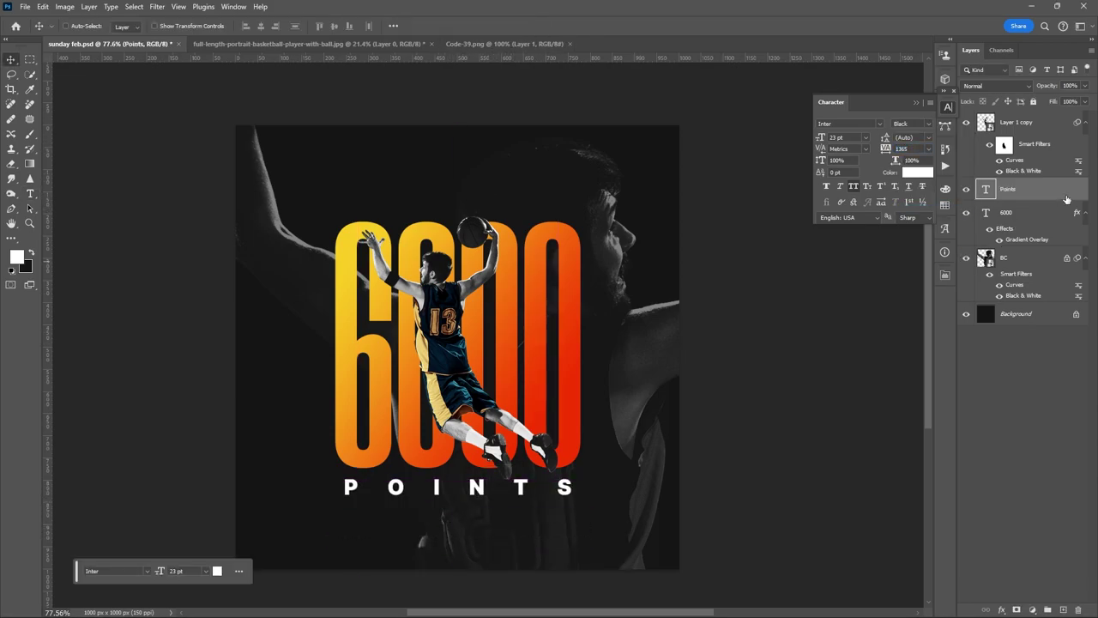
Step: Set the POINTS layer's fill opacity to 0% and enable a stroke around its letters
double_click(1068, 195)
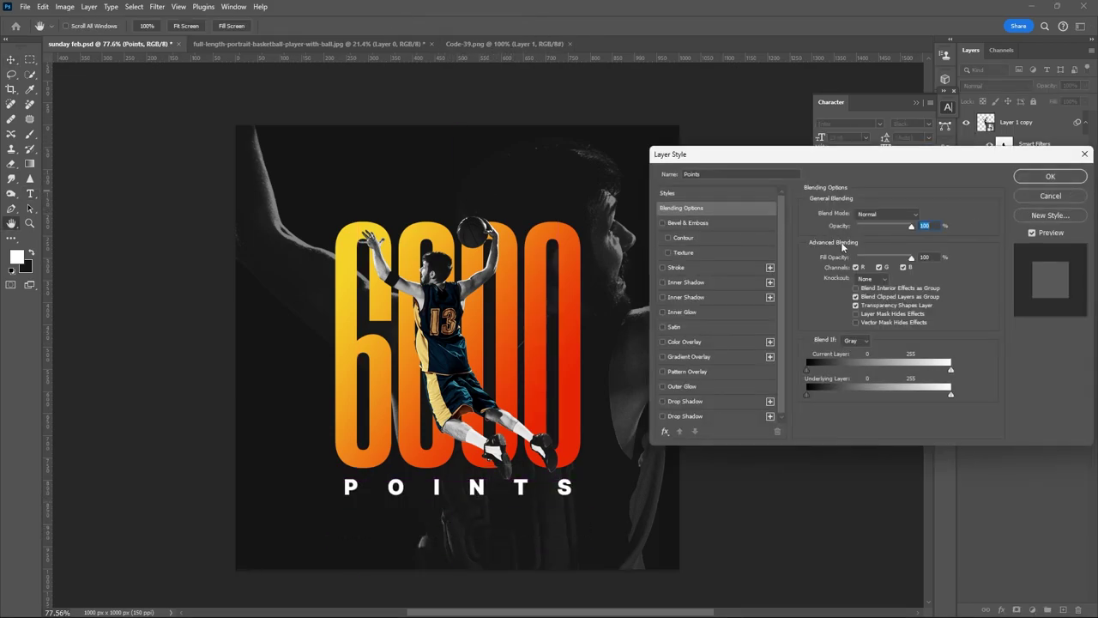
left_click_drag(911, 258, 834, 266)
left_click(727, 268)
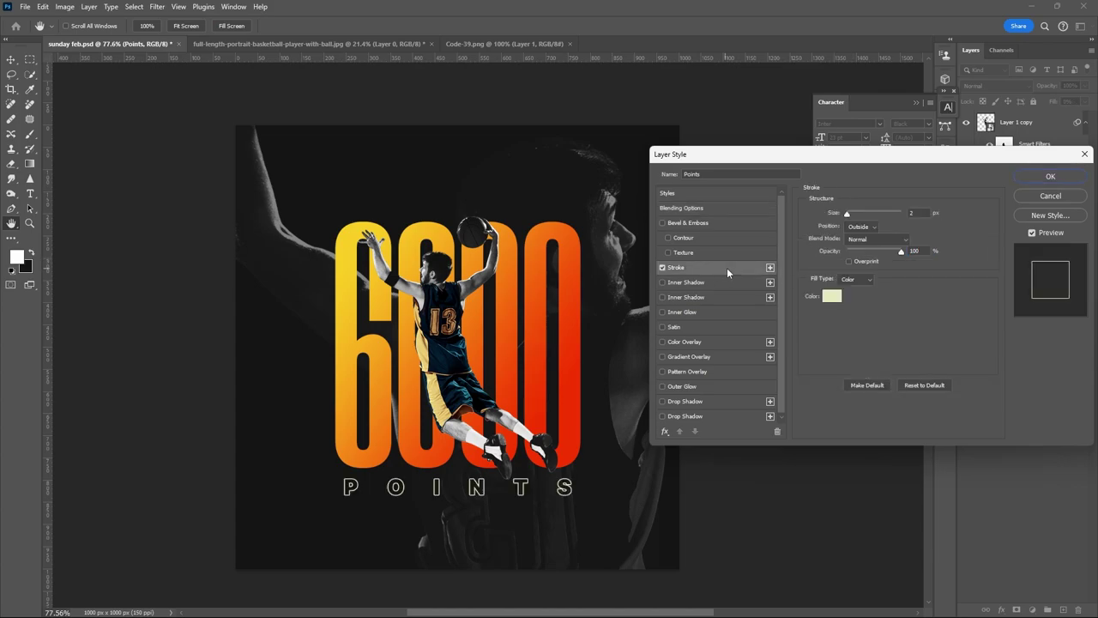
Step: Colour the POINTS stroke orange f98413, sampled from the 6000 text, and set its size to 2 px
left_click(831, 295)
left_click(515, 346)
left_click(399, 363)
left_click(360, 354)
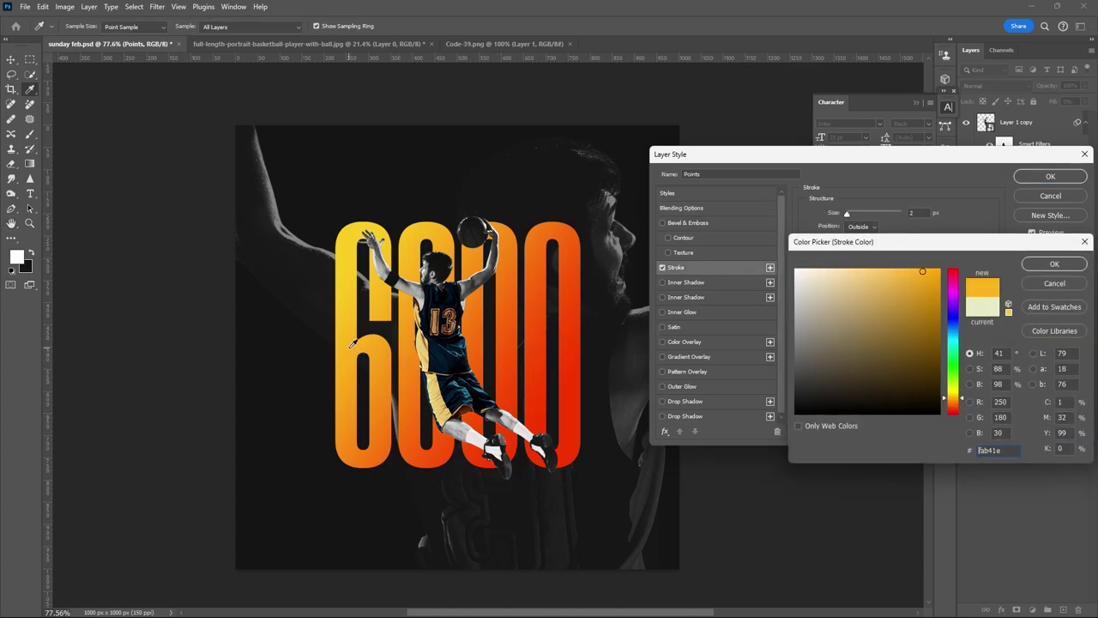
left_click(382, 338)
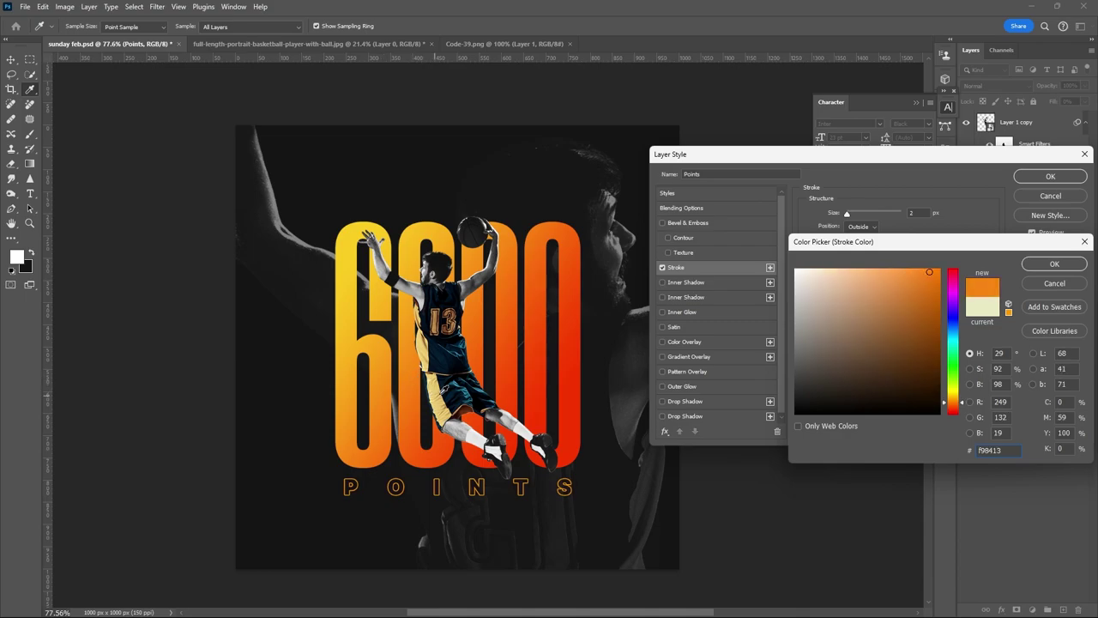
left_click(1052, 264)
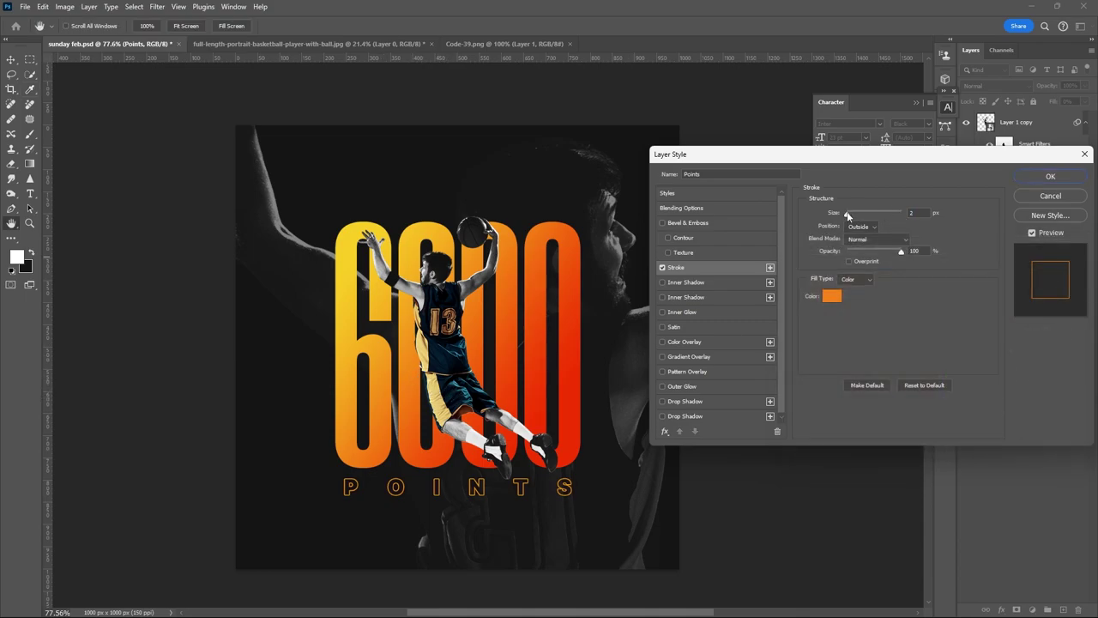
left_click_drag(847, 211, 849, 214)
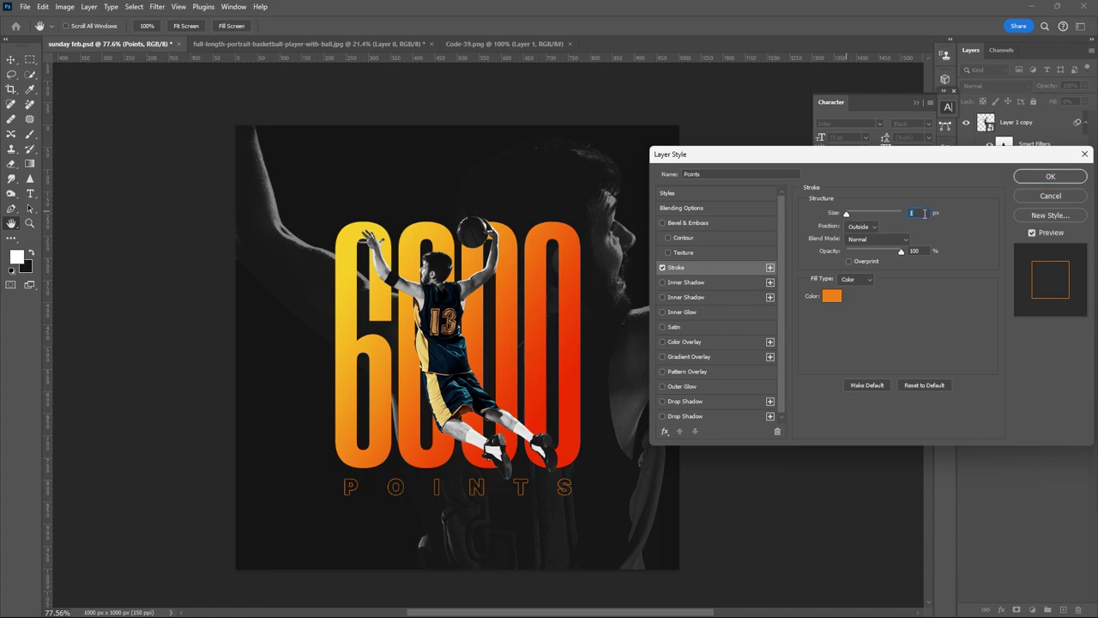
type("2")
left_click(1048, 174)
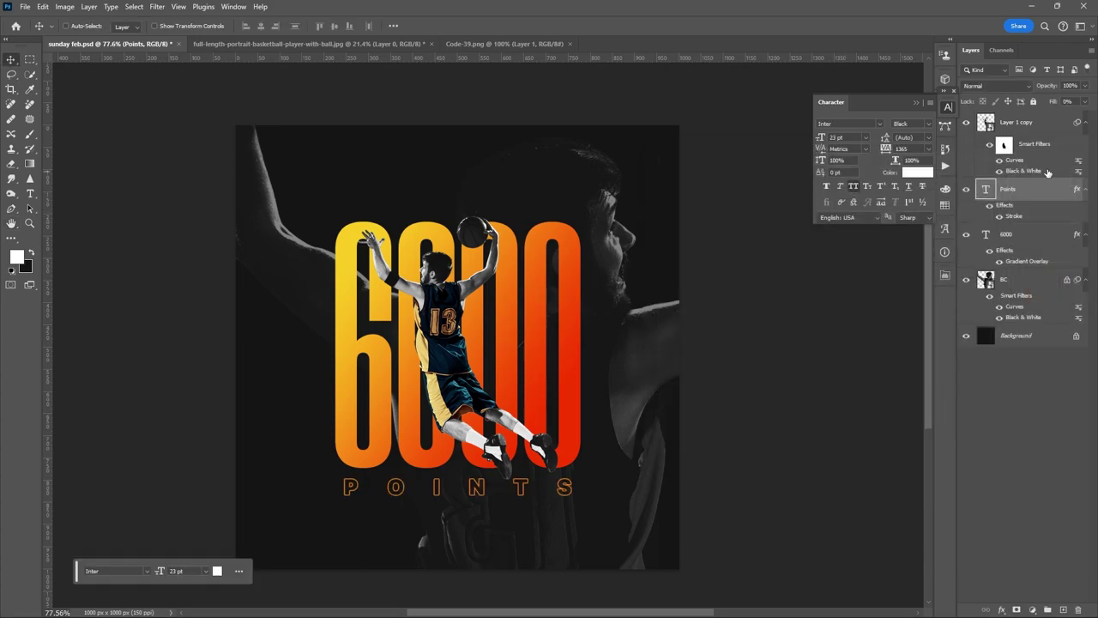
Step: Convert the player layer, Layer 1 copy, to a smart object and enlarge the player over the 6000 text
left_click(1043, 121)
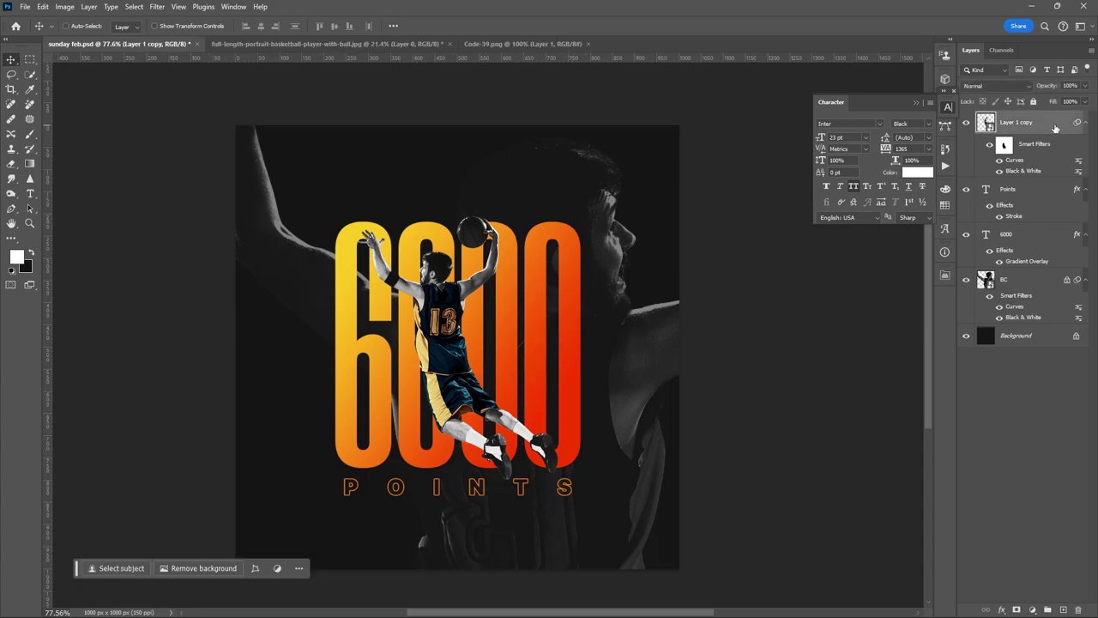
right_click(1055, 128)
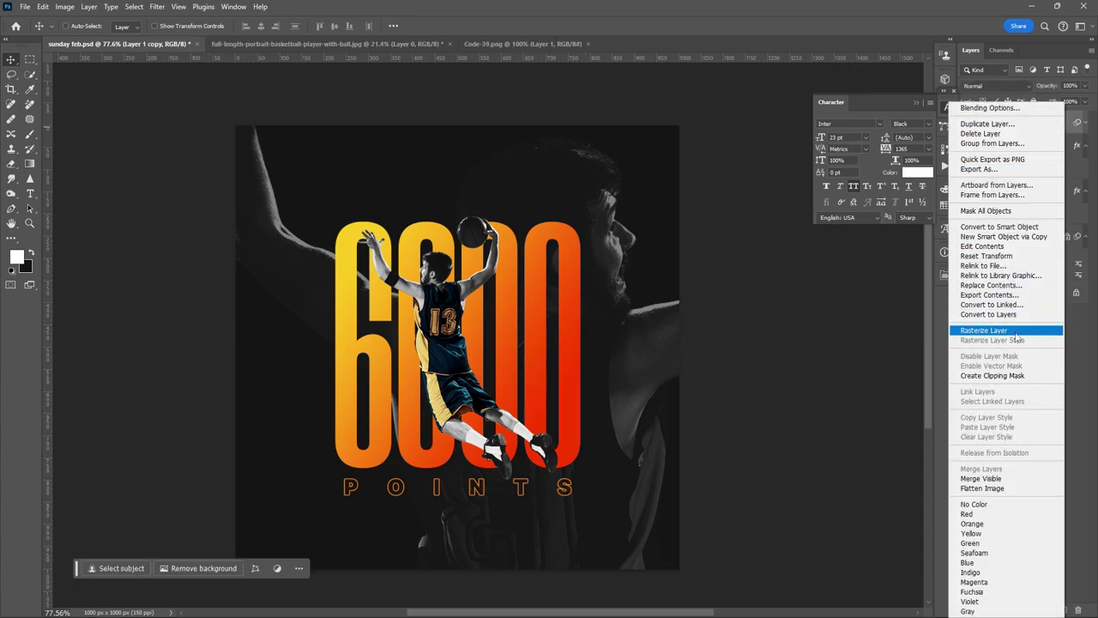
left_click(1000, 227)
key("ctrl+t")
left_click_drag(679, 347, 728, 349)
key("Return")
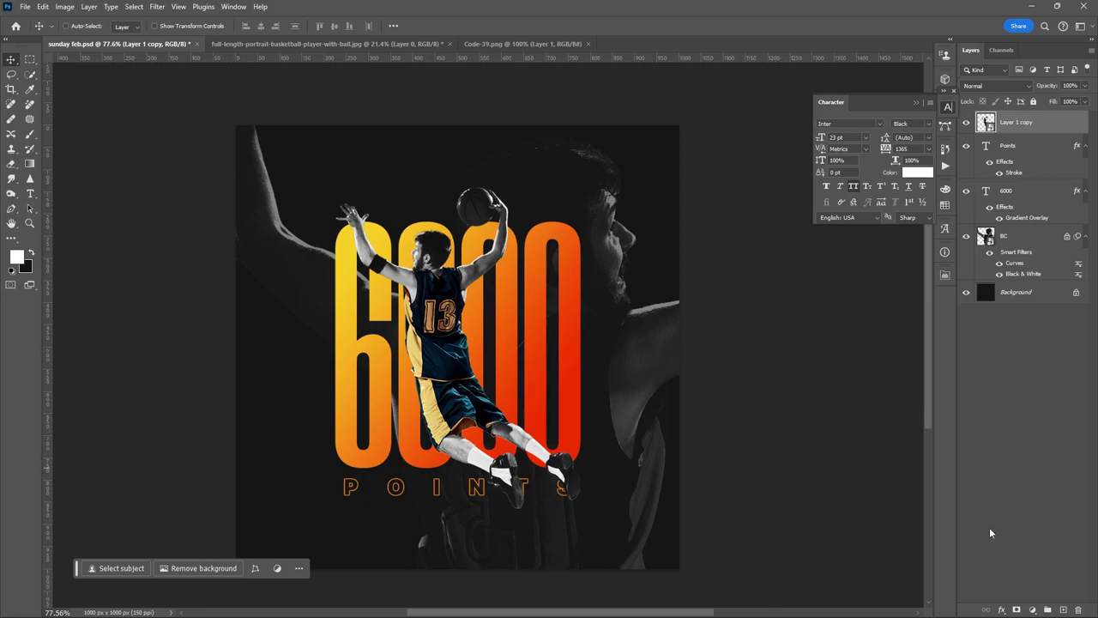
Step: Add a grey 757575 solid colour fill above all layers and convert it to a smart object
left_click(1034, 610)
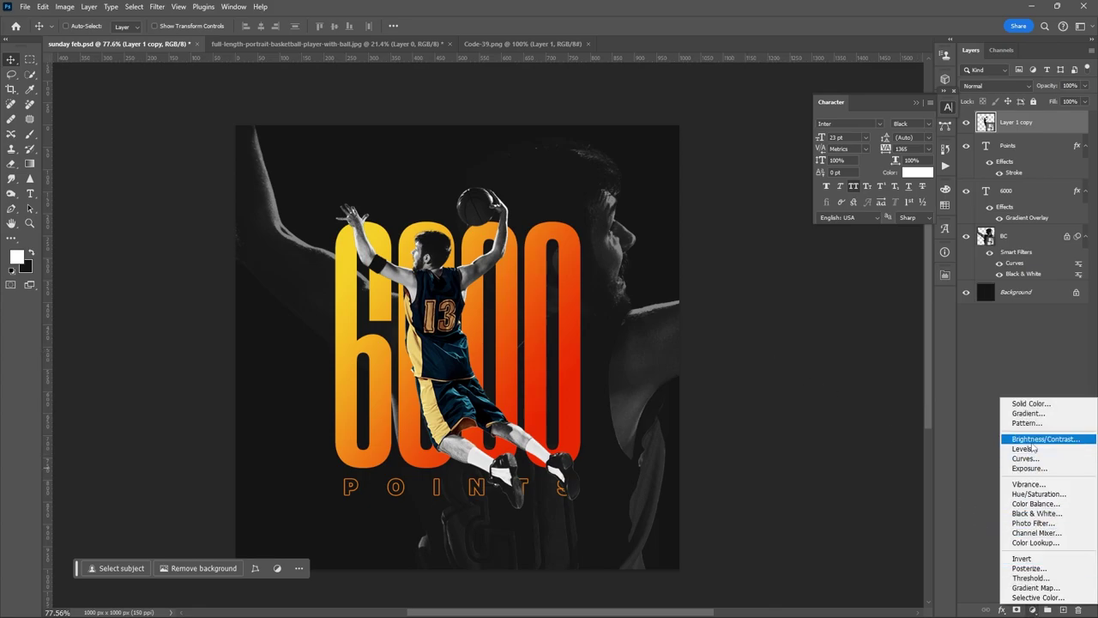
left_click(1033, 404)
left_click_drag(873, 356, 758, 347)
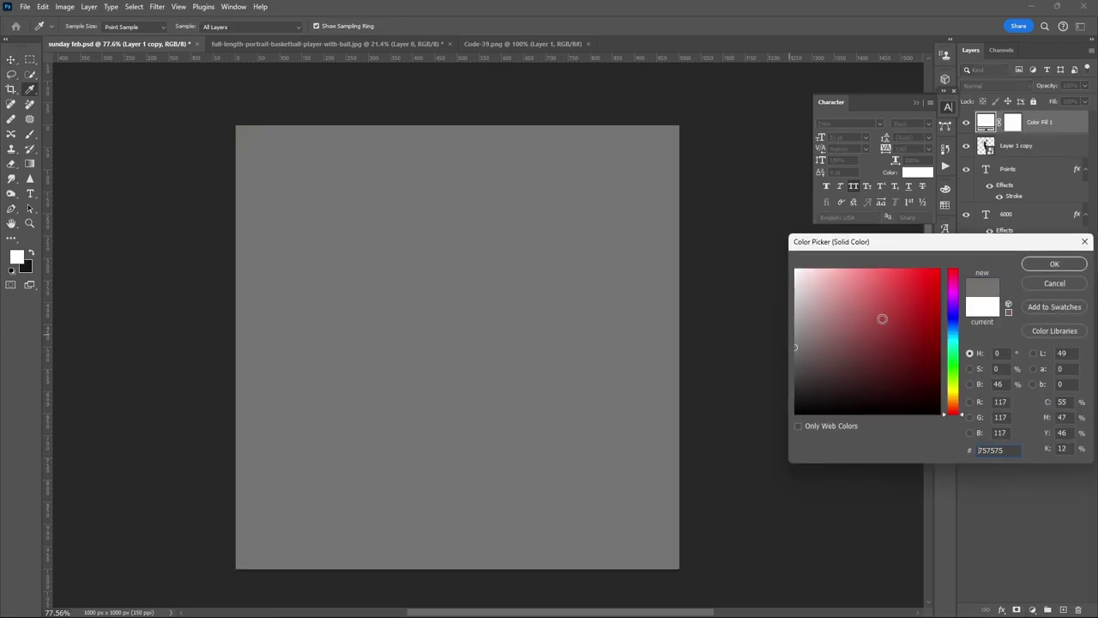
left_click(1055, 263)
right_click(1060, 122)
left_click(1018, 277)
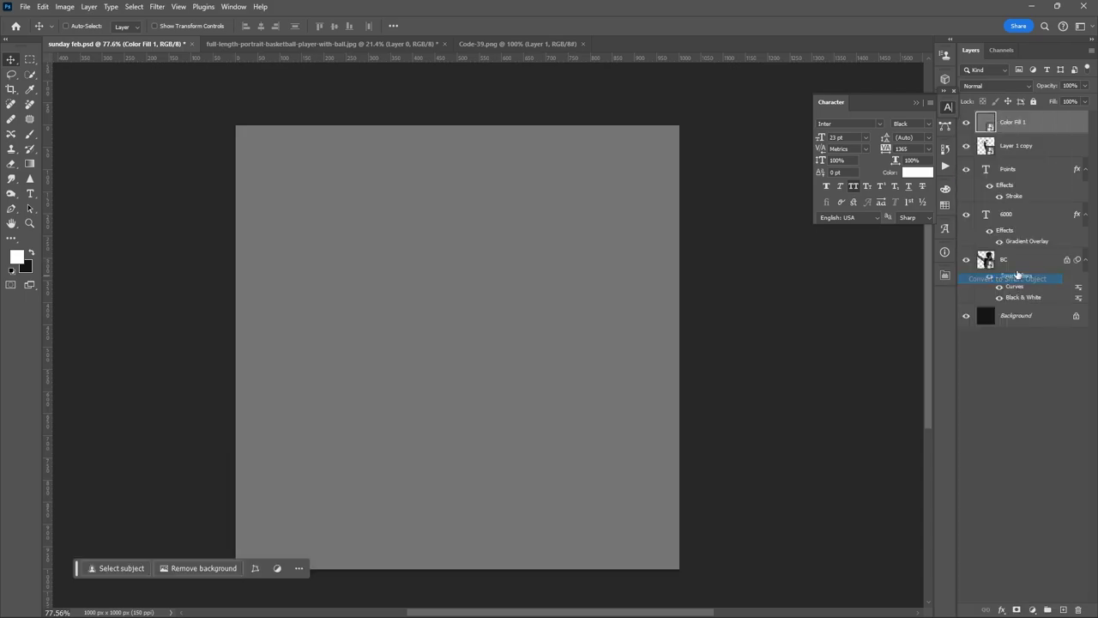
Step: Apply Filter Gallery's Film Grain and Dot Halftone Pattern, size 1 and contrast 5, to the grey fill layer
left_click(163, 8)
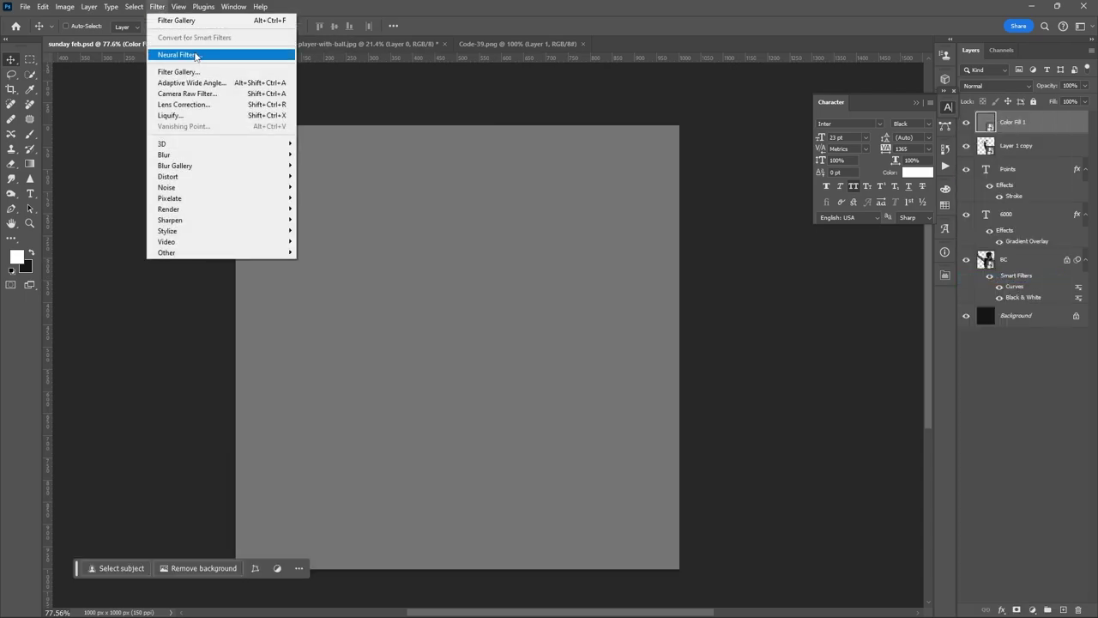
left_click(200, 74)
left_click(990, 267)
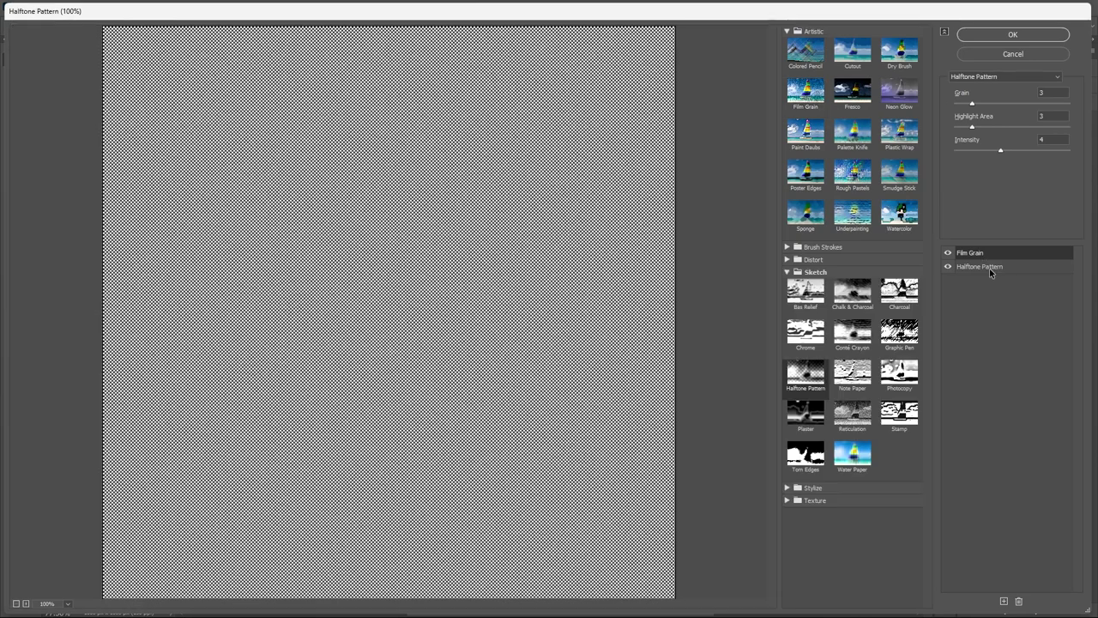
left_click(987, 253)
left_click(987, 266)
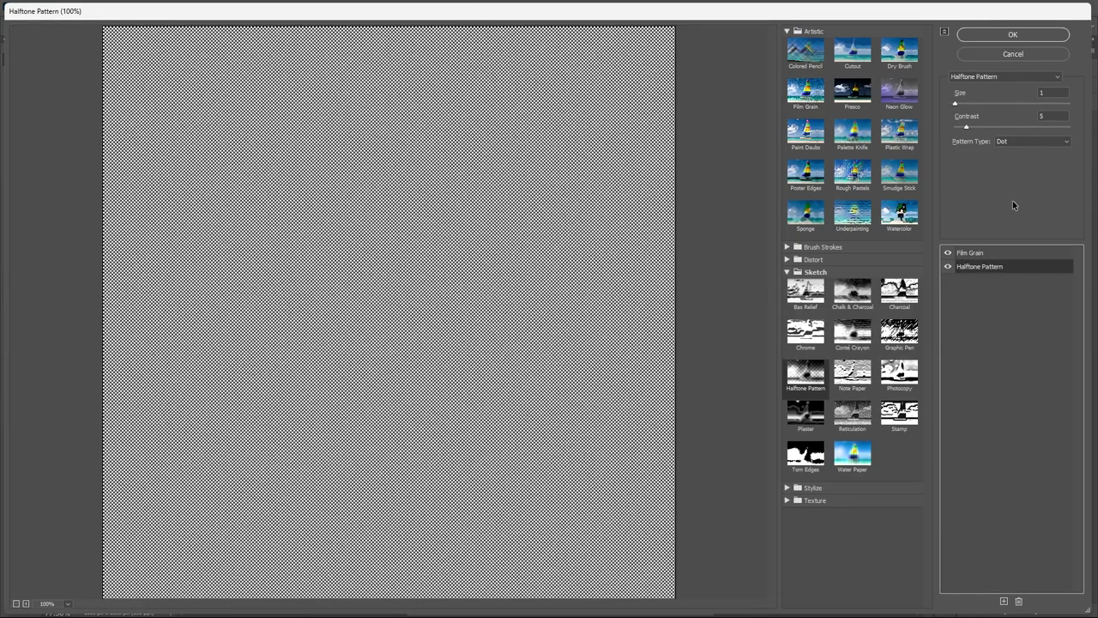
left_click(1033, 140)
left_click(1021, 168)
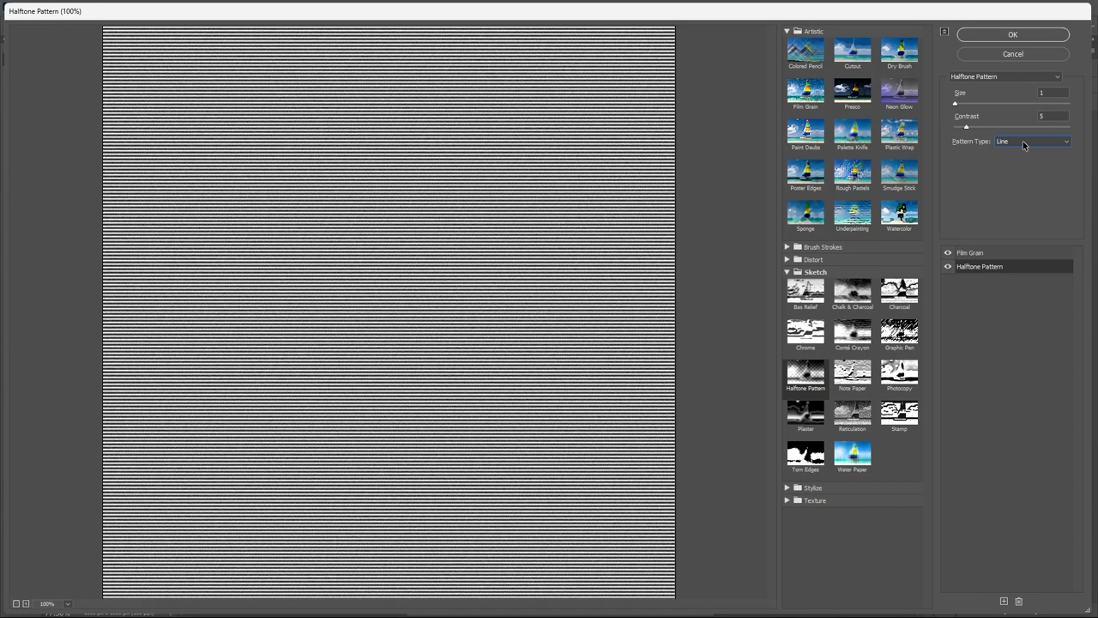
left_click(1023, 143)
left_click(1021, 158)
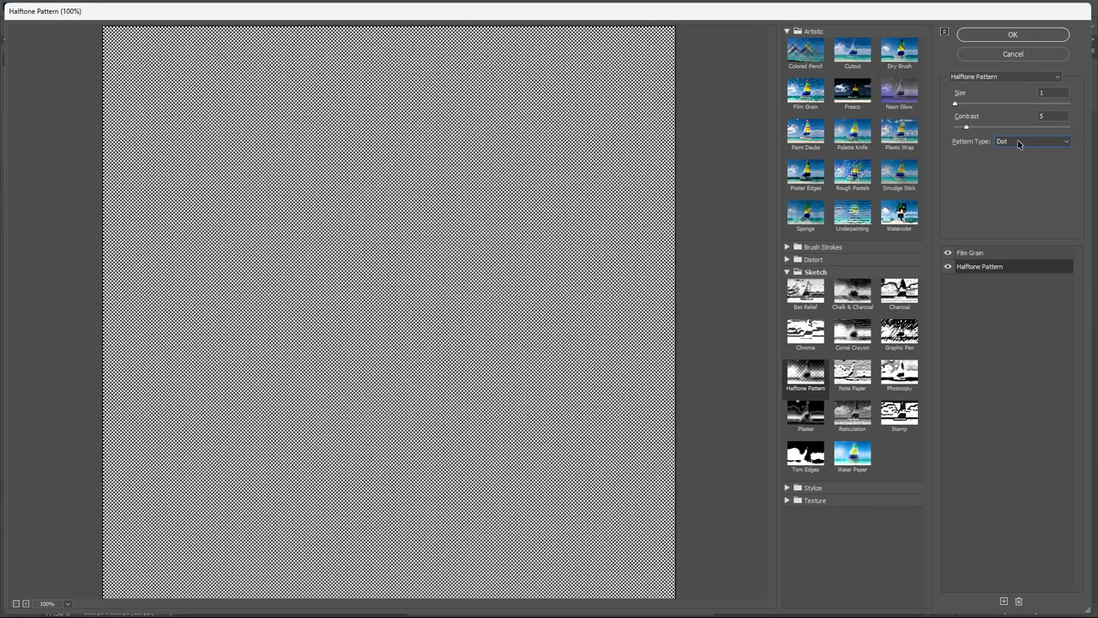
left_click(1001, 253)
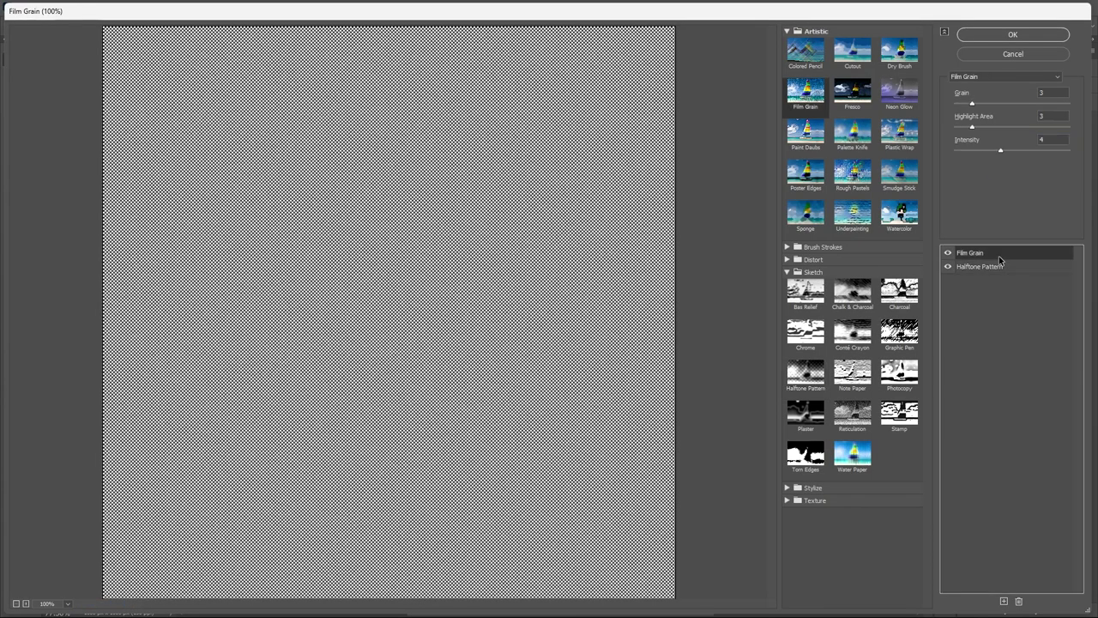
left_click(994, 35)
Step: Set the halftone fill layer's blend mode to Soft Light and its opacity to 66%
left_click(991, 83)
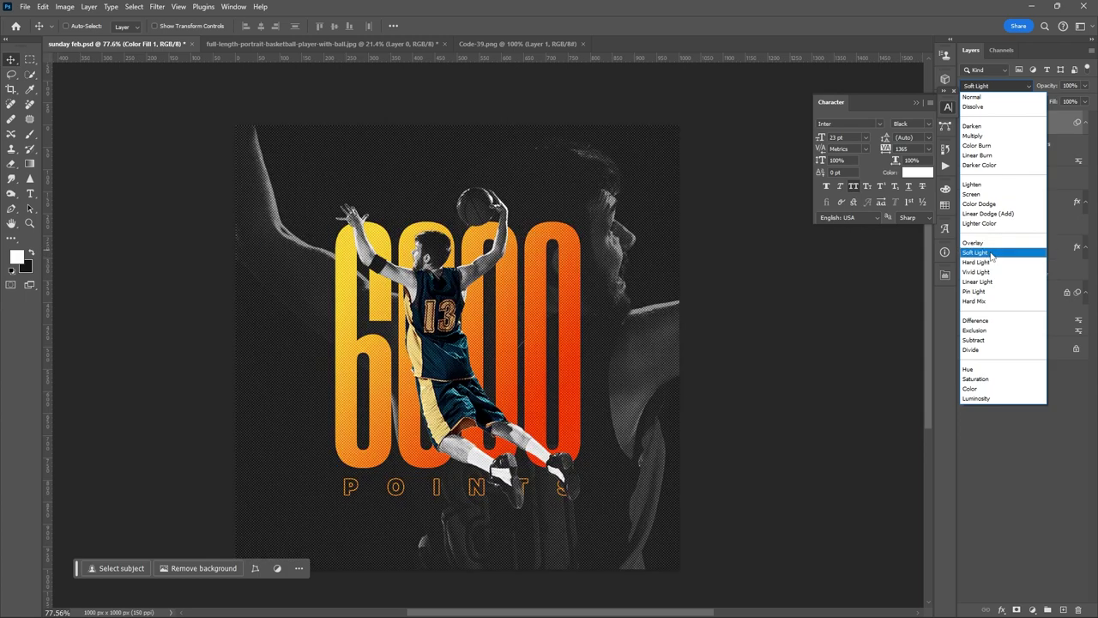
left_click(985, 251)
left_click_drag(1084, 90, 1083, 101)
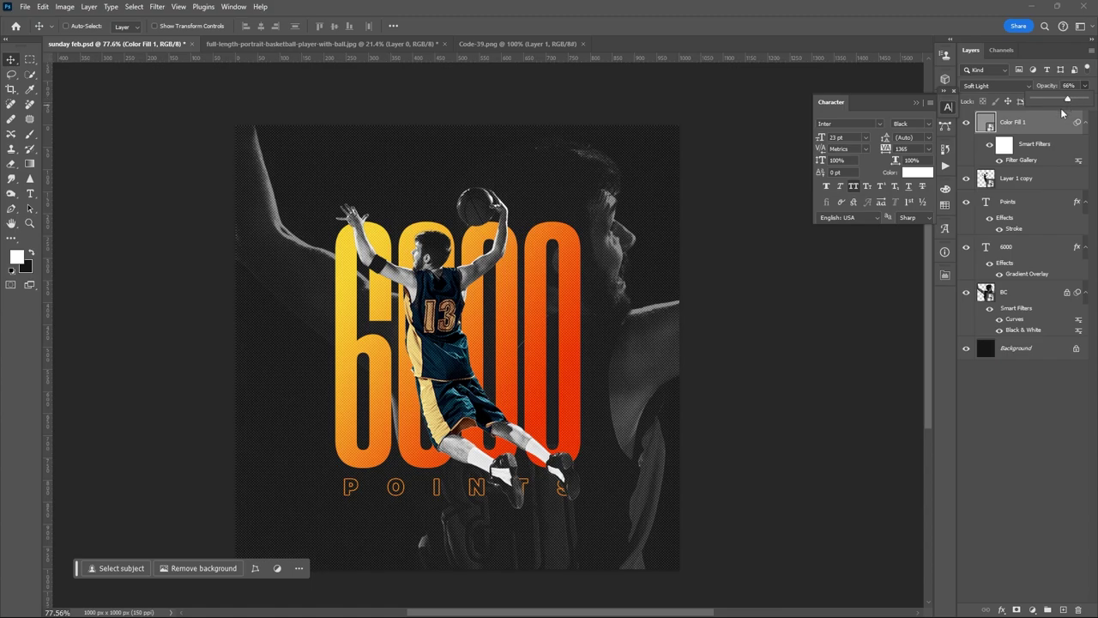
Step: Reduce the halftone fill layer's opacity to 45%
left_click(1043, 247)
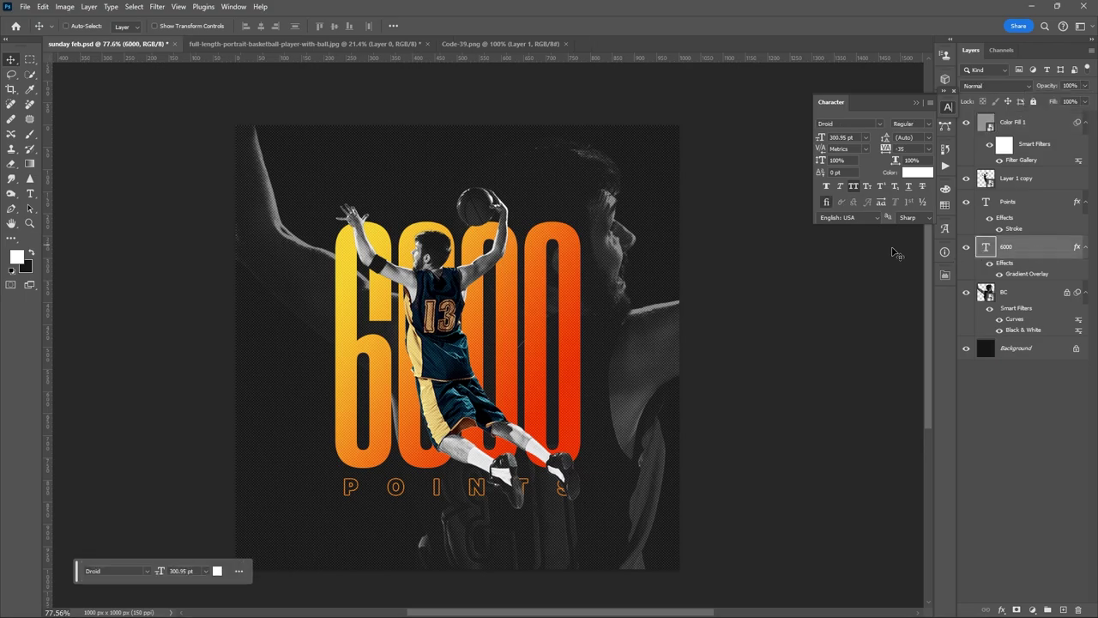
scroll(652, 273, "down", 1)
left_click(1026, 121)
left_click(1085, 86)
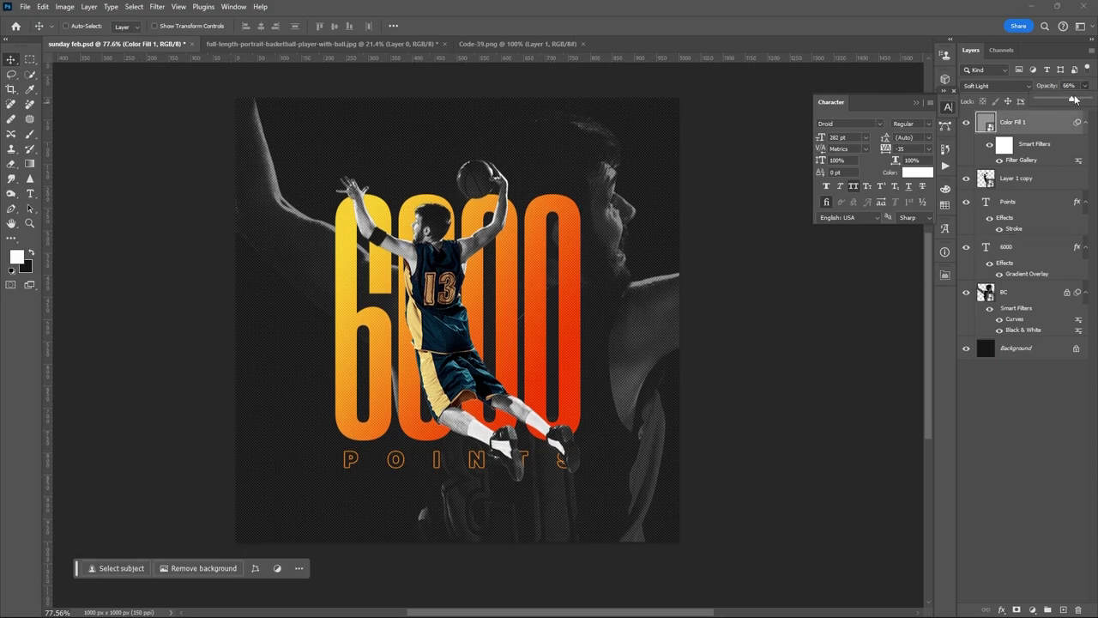
left_click(1079, 85)
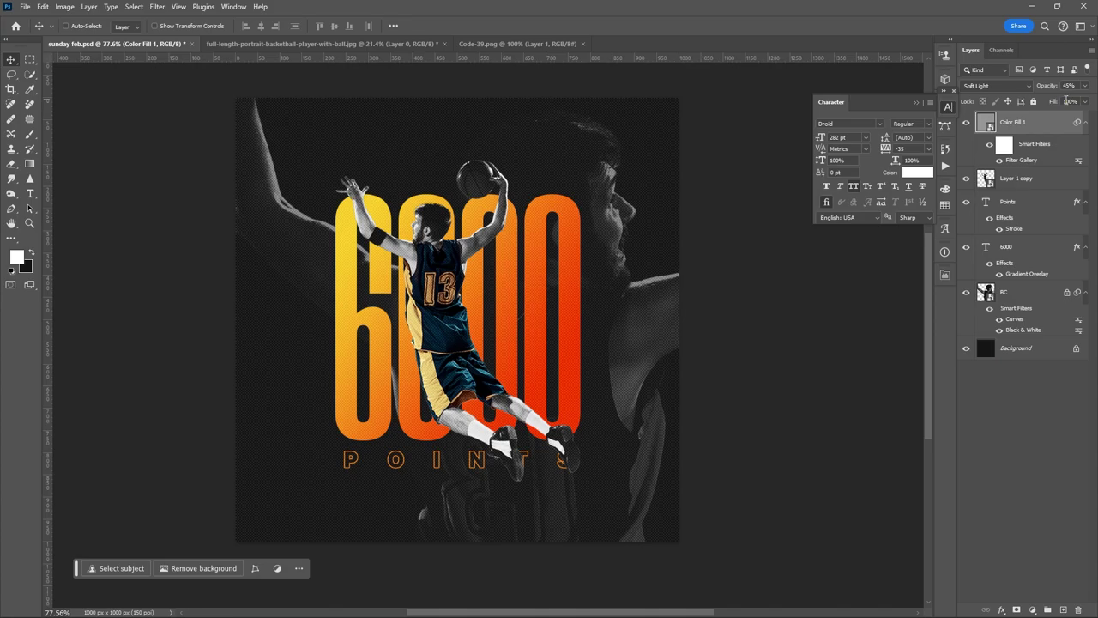
left_click(919, 103)
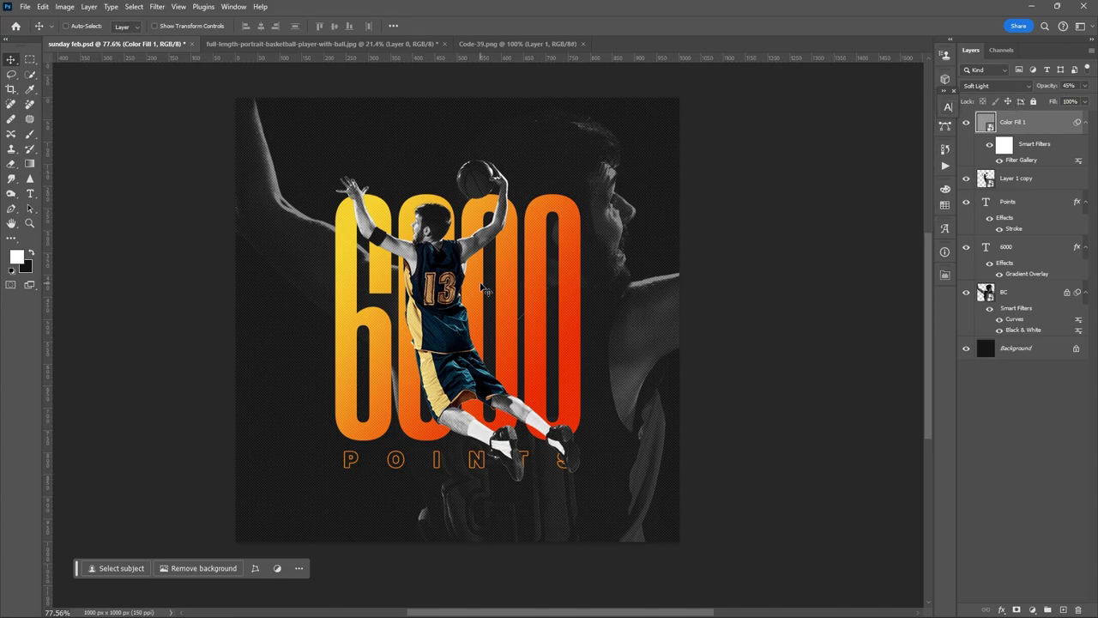
Step: Bring the barcode from Code-39.png into the poster, shrinking it to a small strip beneath the S of POINTS
left_click(505, 45)
left_click_drag(525, 413, 574, 528)
key("ctrl+t")
left_click_drag(611, 532, 586, 479)
key("Return")
Step: Lock the halftone fill layer and set the barcode layer's blend mode to Divide
scroll(515, 498, "up", 4)
key("ctrl+z")
left_click(1033, 101)
left_click(995, 86)
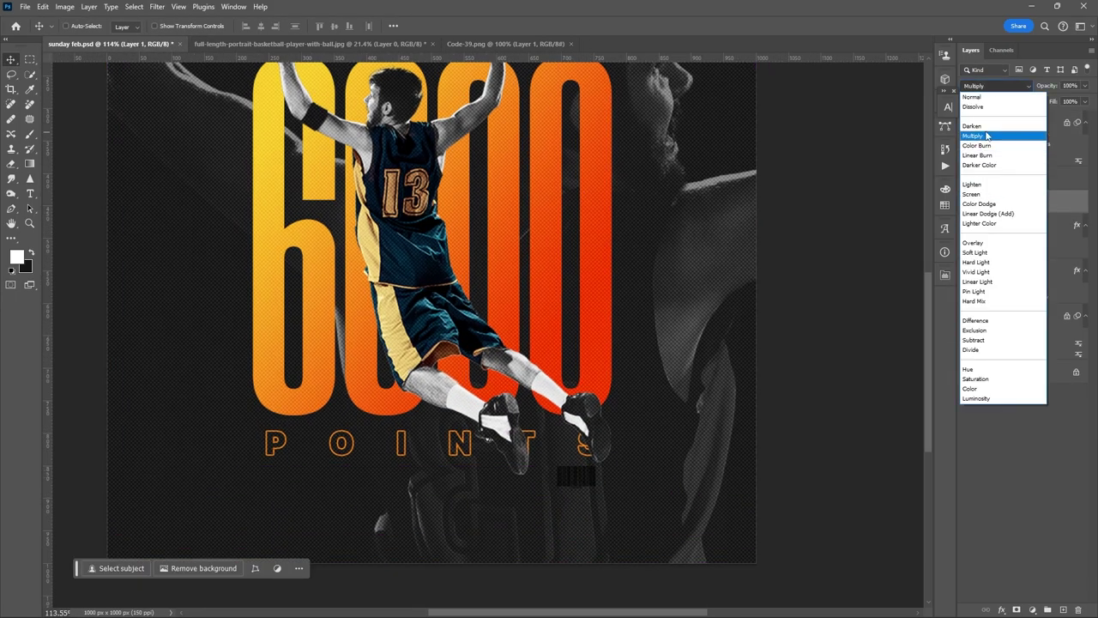
left_click(979, 349)
Step: Lock the 6000 text layer
key("t")
left_click_drag(254, 488, 429, 507)
key("Escape")
left_click(1033, 101)
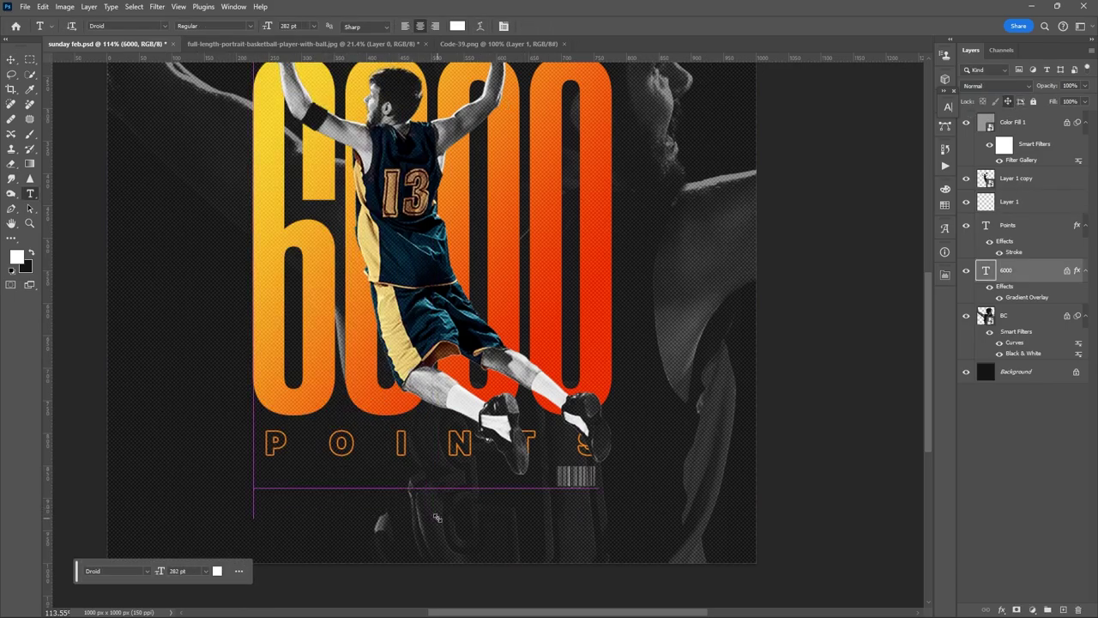
Step: Add a 16 pt text box reading Player Name beneath the POINTS text
left_click_drag(253, 488, 438, 520)
left_click(948, 107)
left_click_drag(824, 137, 597, 177)
type("PLAYER NAME")
key("ctrl+a")
Step: Format Player Name as left-aligned Inter Bold at 9 pt in mixed case and position it under the P of POINTS
left_click(880, 124)
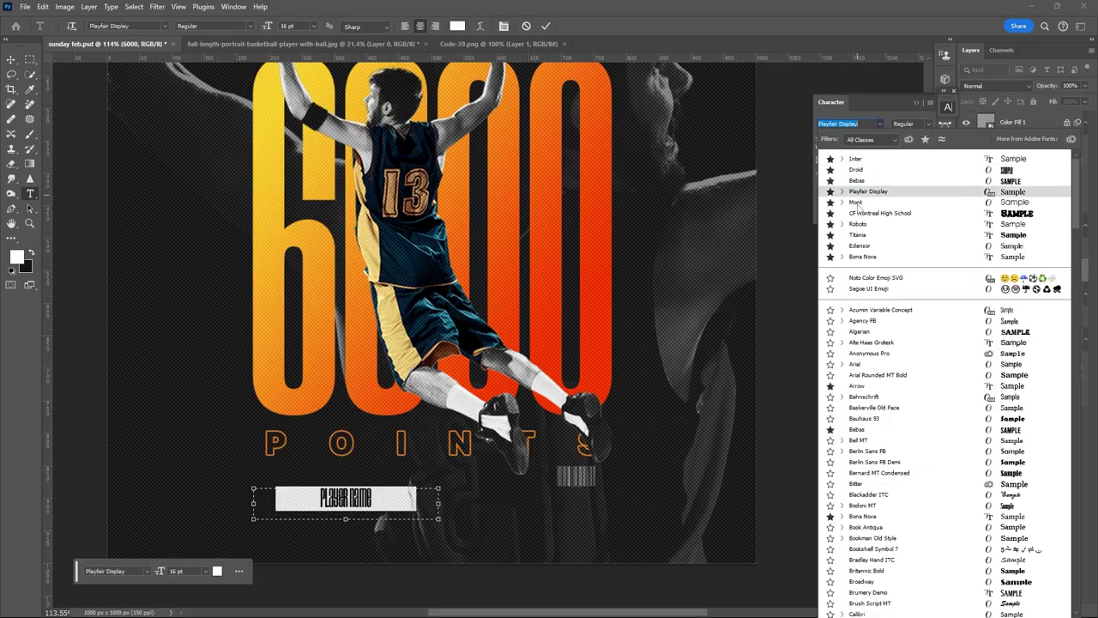
left_click(861, 180)
left_click(929, 123)
left_click(853, 186)
type("N")
left_click_drag(346, 497, 308, 481)
type("9")
left_click(405, 26)
left_click(546, 26)
Step: Add another text box reading Team Name below the Player Name text
scroll(309, 479, "up", 1)
key("t")
left_click_drag(201, 496, 431, 531)
type("Team name")
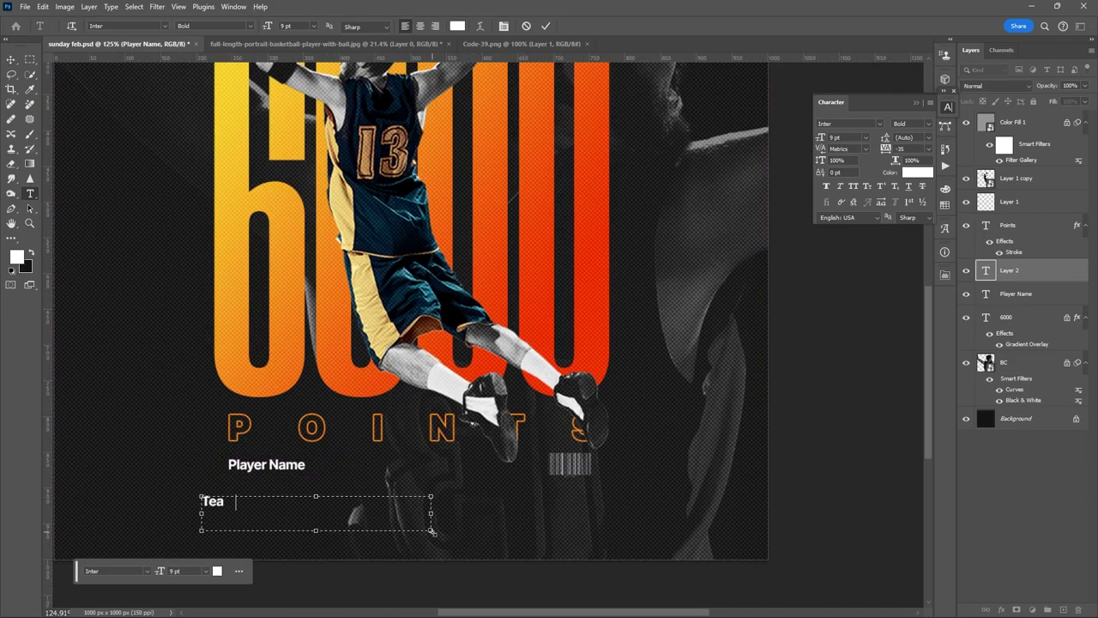
left_click_drag(247, 501, 238, 501)
type("N")
key("ctrl+a")
Step: Format Team Name as italicised Inter SemiBold at 7 pt, shorten its box and move it under Player Name
left_click_drag(821, 138, 816, 137)
left_click(929, 123)
left_click(840, 186)
left_click_drag(316, 530, 315, 511)
left_click(546, 25)
left_click_drag(238, 503, 260, 493)
Step: Replace Team Name with The Photoshop Lab at 4 pt and tuck it directly beneath Player Name
scroll(265, 470, "up", 4)
left_click(221, 488)
key("ctrl+a")
type("The Photoshop Lab")
key("ctrl+a")
left_click_drag(821, 137, 814, 137)
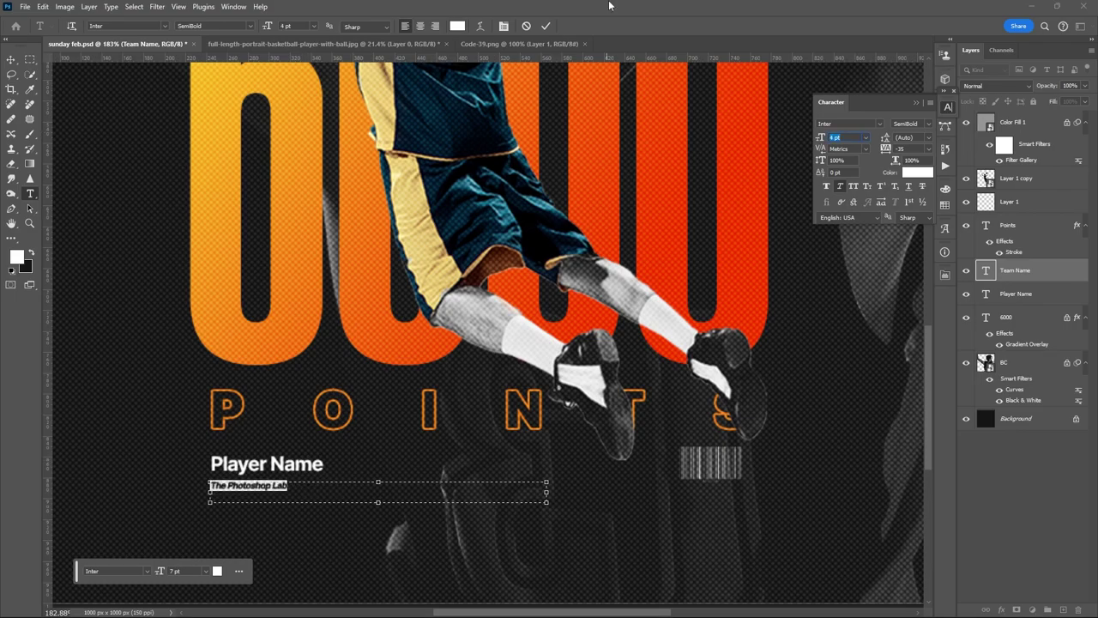
left_click(546, 26)
left_click(266, 465)
left_click_drag(263, 486, 264, 479)
Step: Try stretching the barcode beneath POINTS into a wider strip
left_click(694, 469)
key("Delete")
left_click_drag(694, 468, 531, 463)
key("ctrl+z")
key("ctrl+t")
left_click(569, 27)
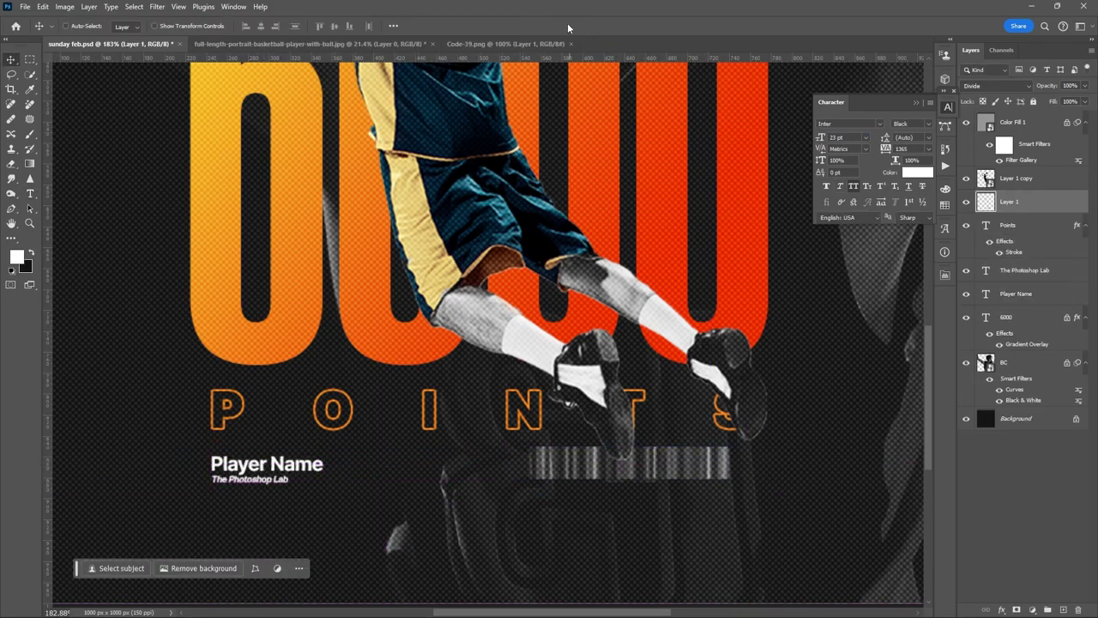
scroll(678, 481, "down", 9)
key("ctrl+z")
Step: Stamp all visible layers into a new layer on top and convert it to a smart object
key("ctrl+alt+shift+e")
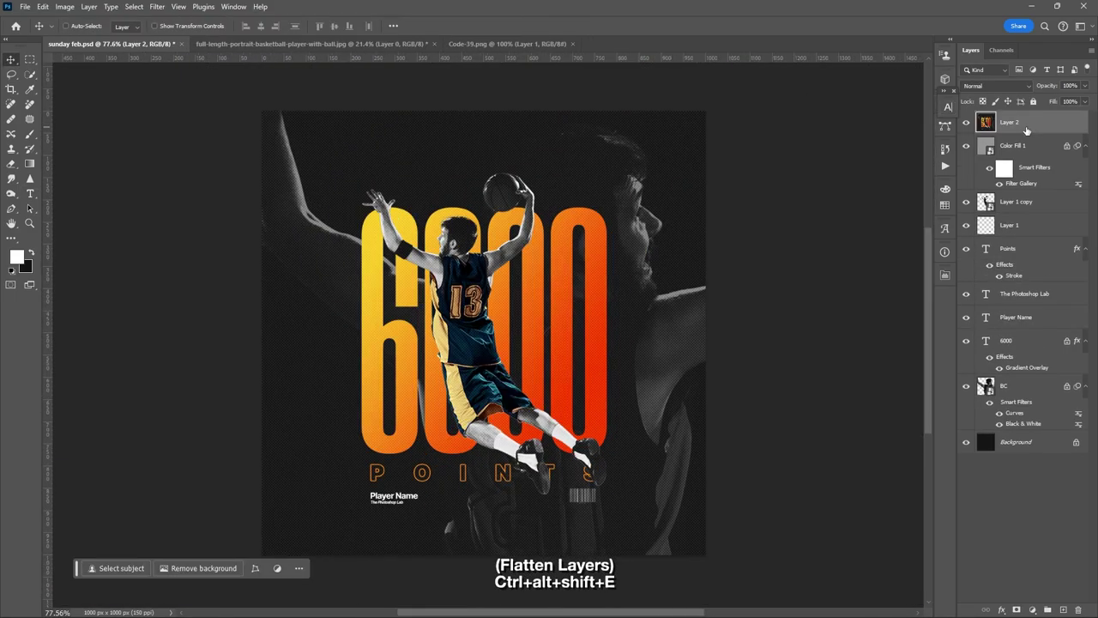
right_click(1027, 128)
left_click(1034, 366)
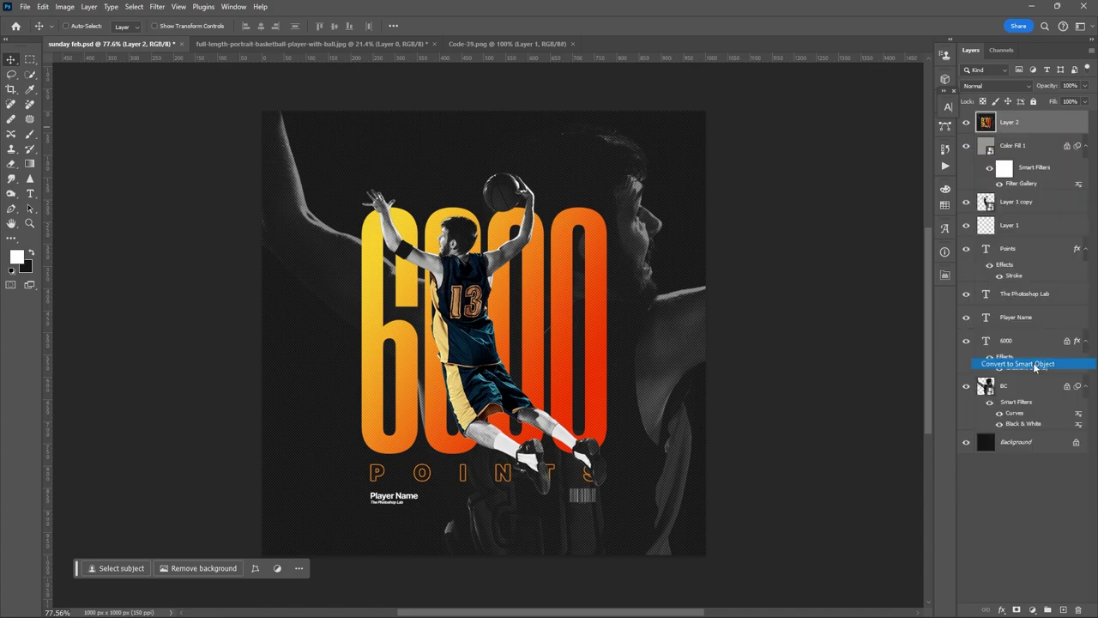